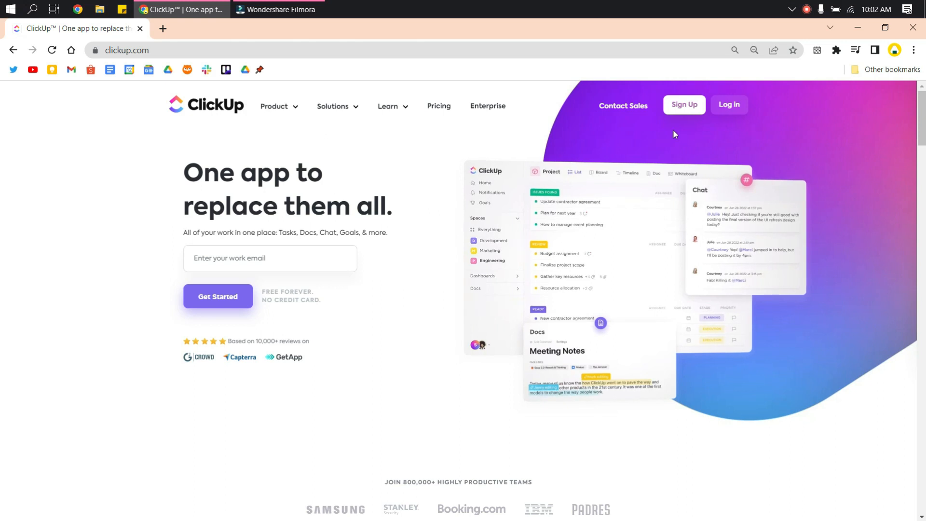
# Step: Go from the ClickUp homepage through the login page to the sign-up form
pyautogui.click(734, 109)
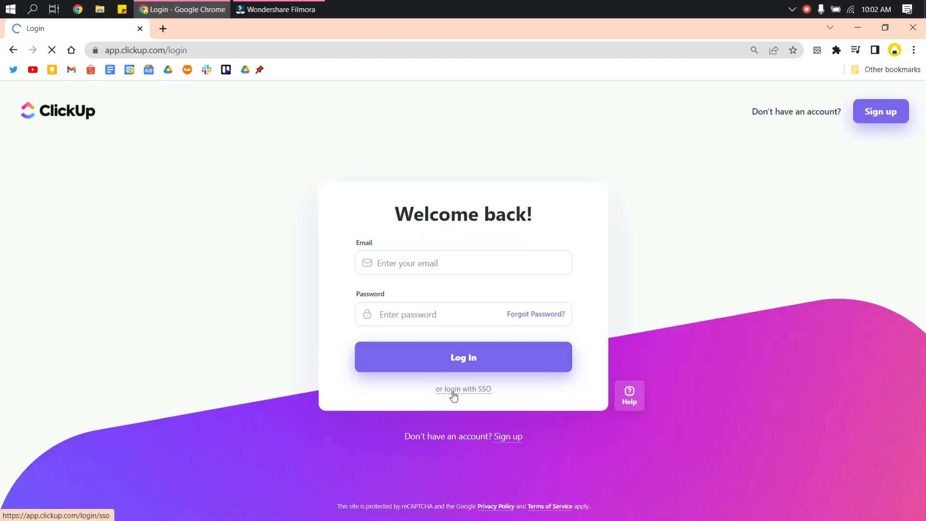
pyautogui.click(514, 438)
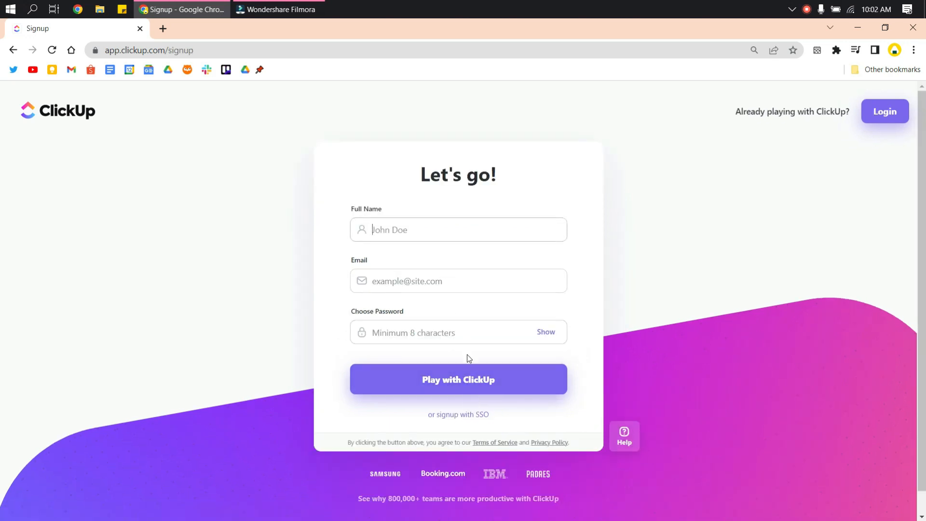
# Step: Enter your full name in the sign-up form's name field
pyautogui.click(432, 231)
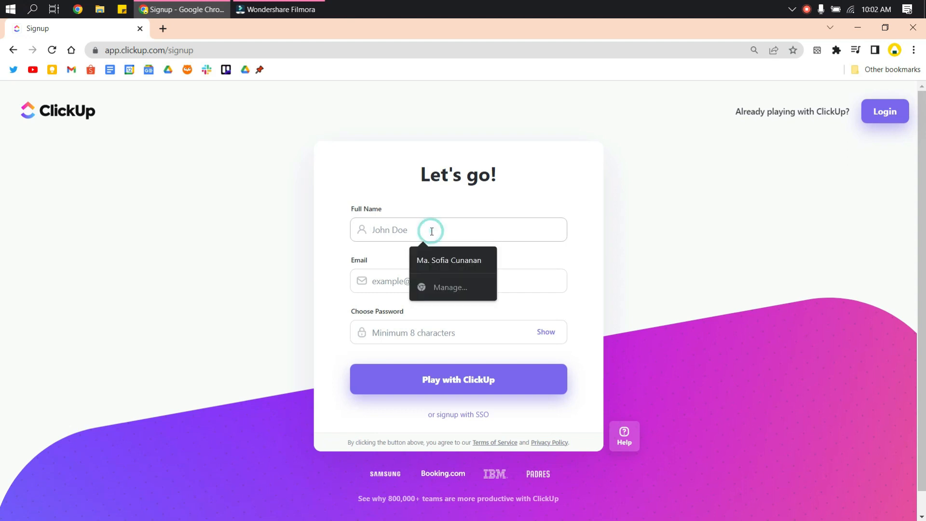
pyautogui.write('Sofia')
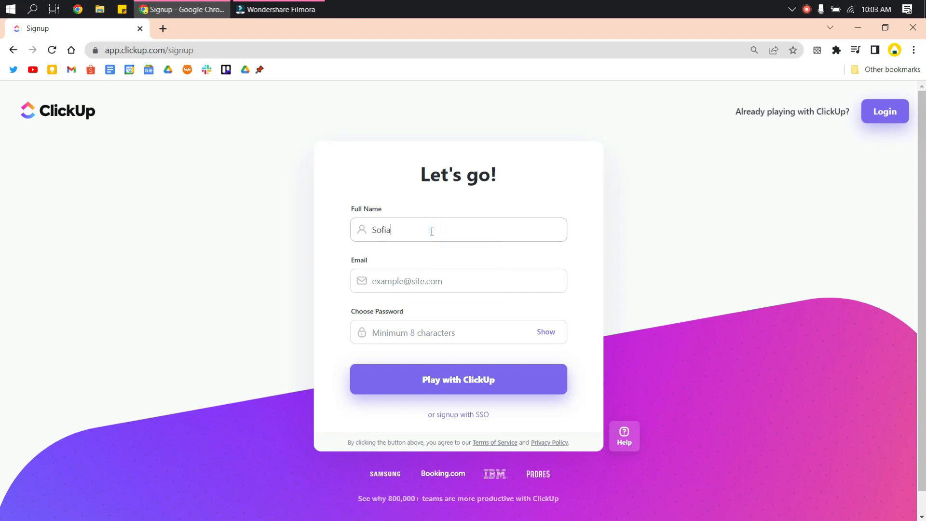
pyautogui.moveTo(395, 239); pyautogui.dragTo(341, 234)
pyautogui.click(302, 233)
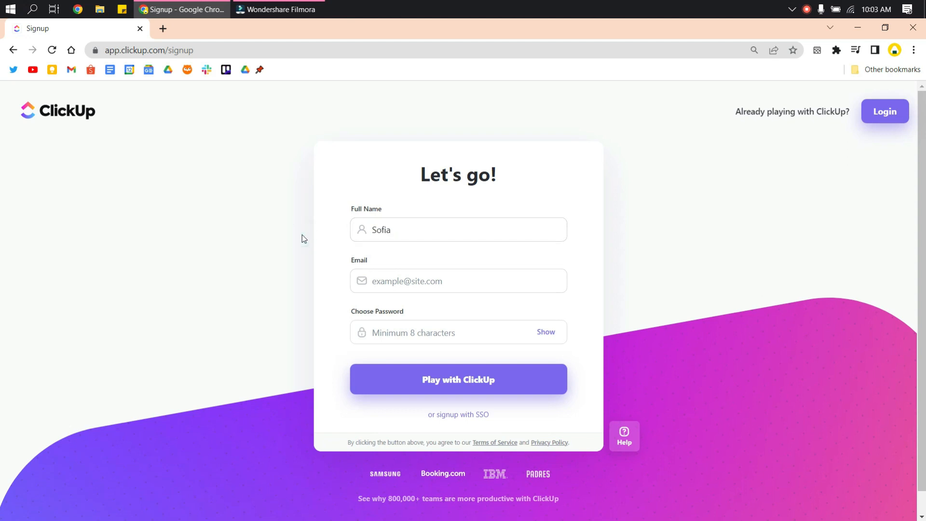
# Step: Fill in your e-mail address in the sign-up form
pyautogui.click(410, 287)
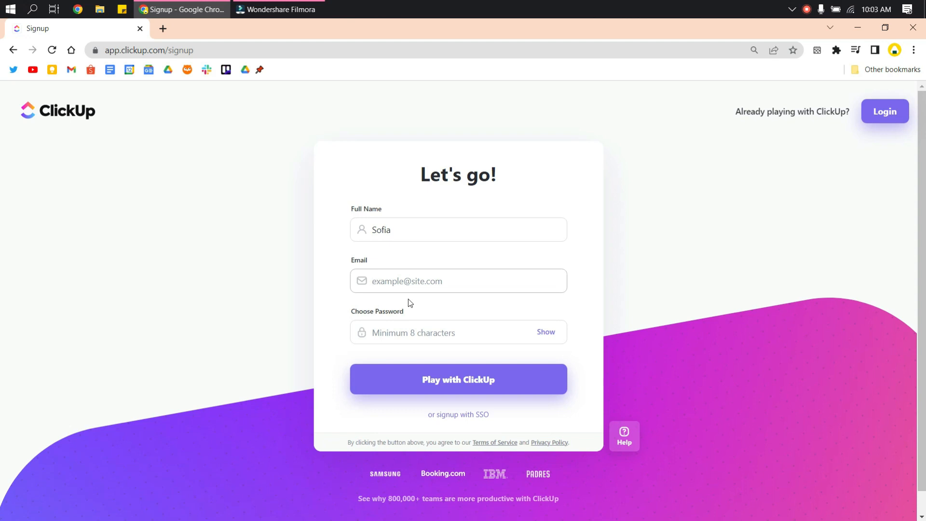
pyautogui.write('sofia')
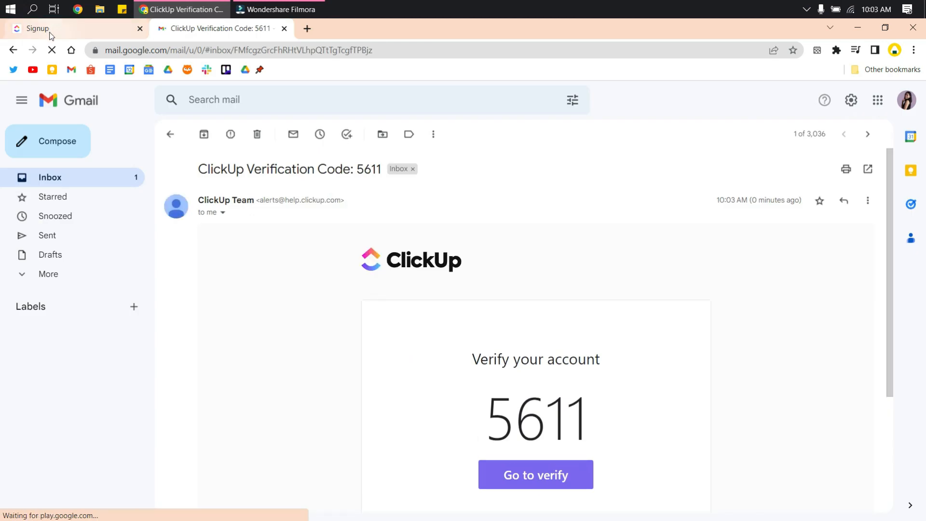
# Step: Enter the emailed confirmation code and close the verification e-mail tab
pyautogui.click(50, 33)
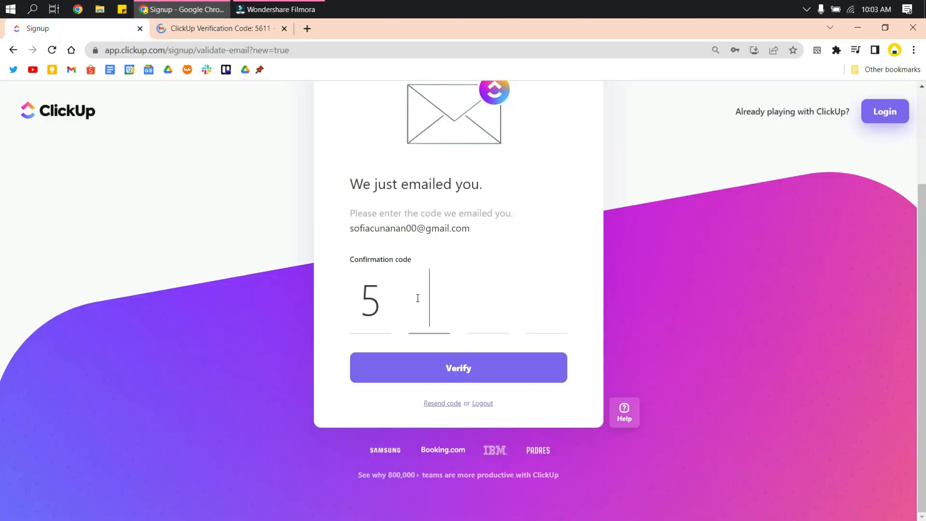
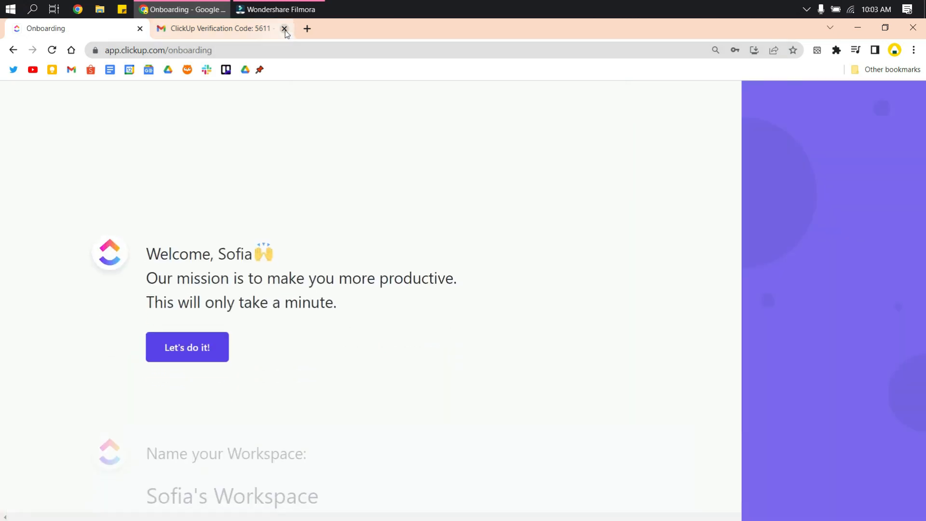
pyautogui.click(284, 29)
pyautogui.click(523, 118)
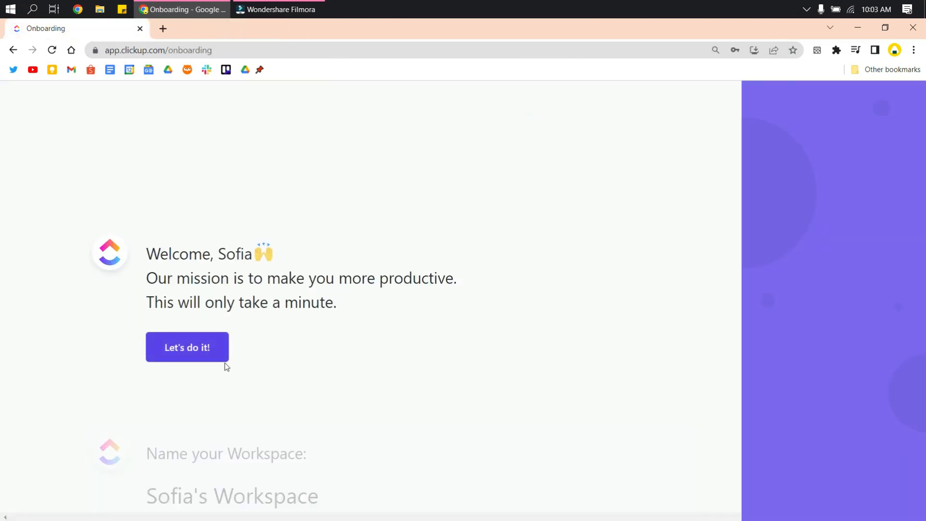
# Step: Start the onboarding and keep the suggested workspace name
pyautogui.click(202, 352)
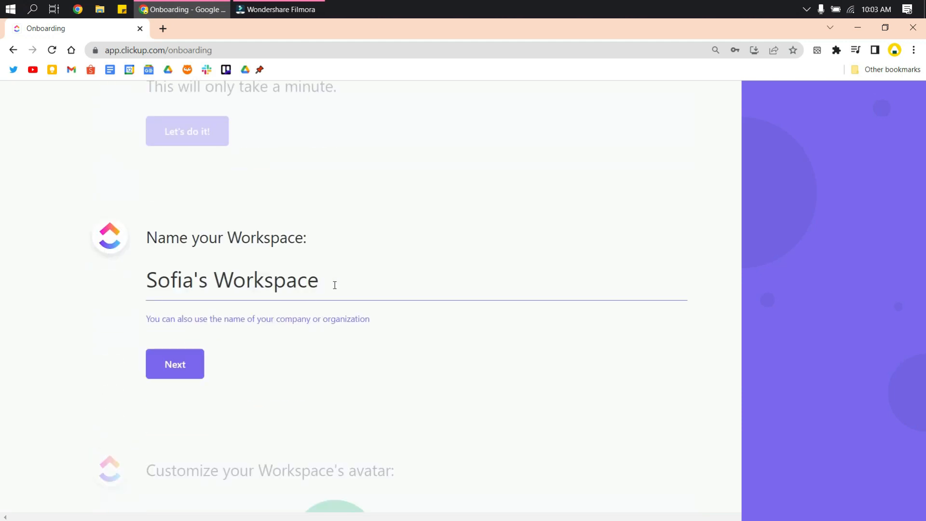
pyautogui.moveTo(348, 278); pyautogui.dragTo(143, 290)
pyautogui.click(169, 366)
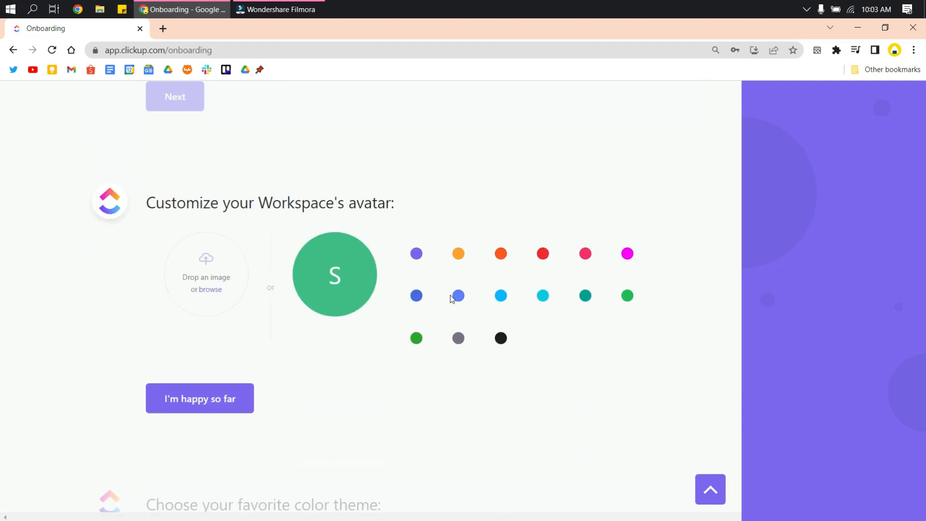
# Step: Set the workspace avatar colour to orange and continue
pyautogui.click(627, 253)
pyautogui.click(462, 255)
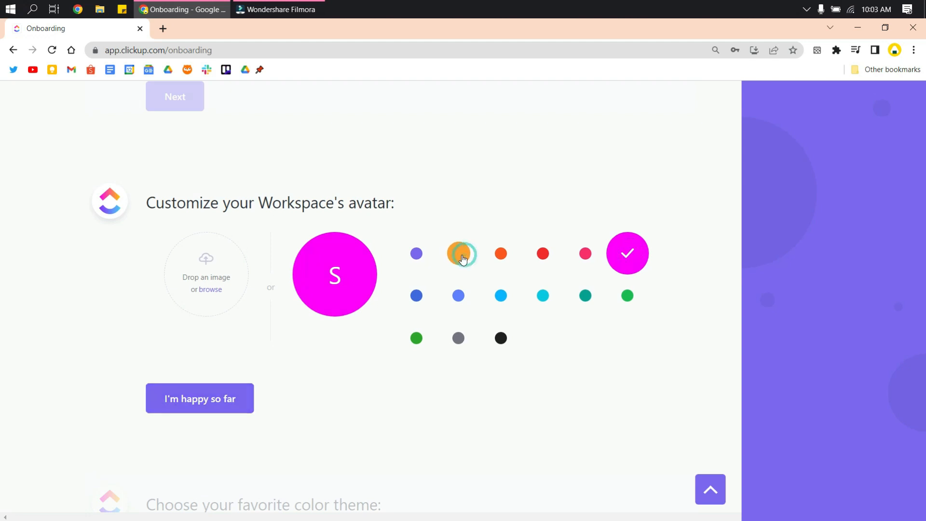
pyautogui.click(198, 409)
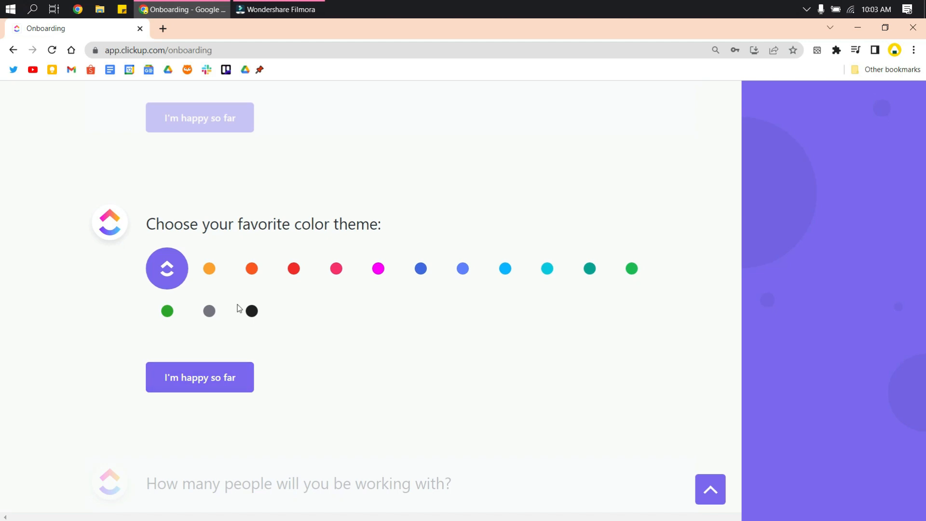
# Step: Choose the orange colour theme and continue
pyautogui.click(209, 268)
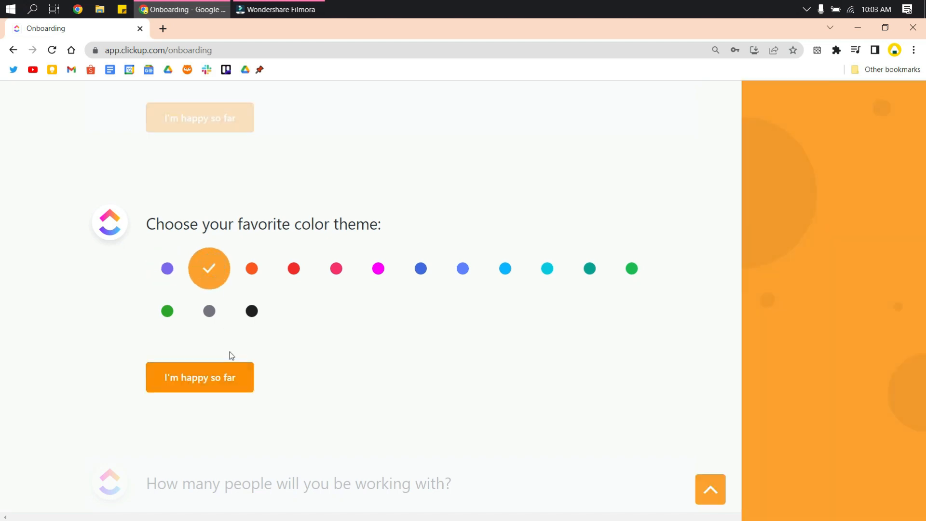
pyautogui.click(231, 374)
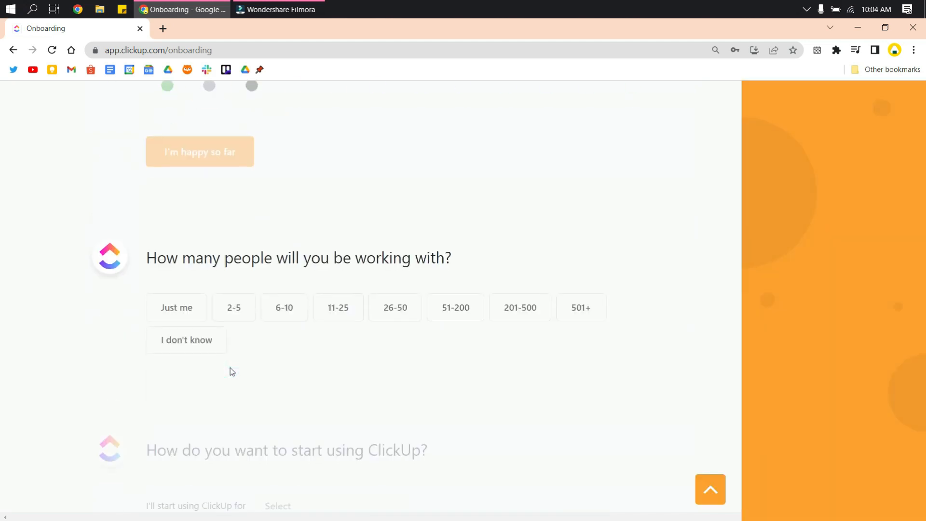
# Step: Answer the onboarding questions with Just me, Personal Use, and YouTube as referral source
pyautogui.click(196, 301)
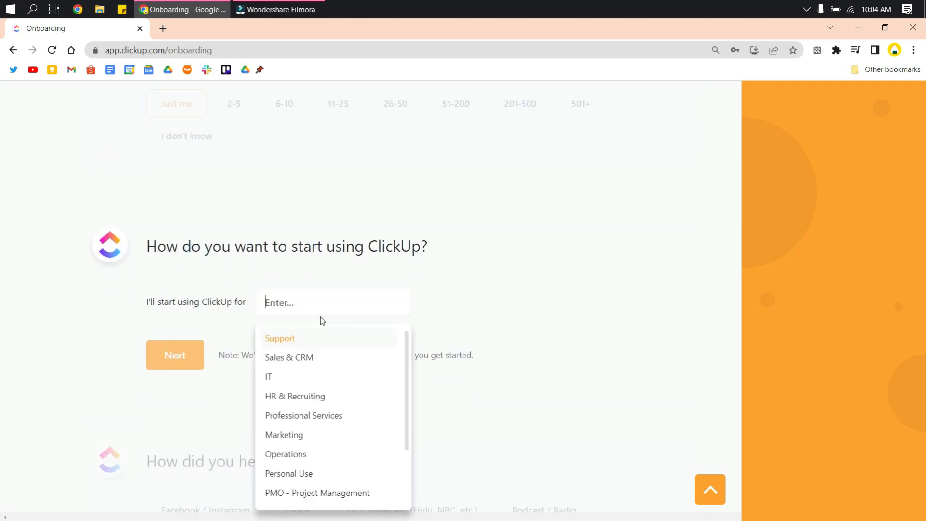
pyautogui.click(311, 474)
pyautogui.click(184, 358)
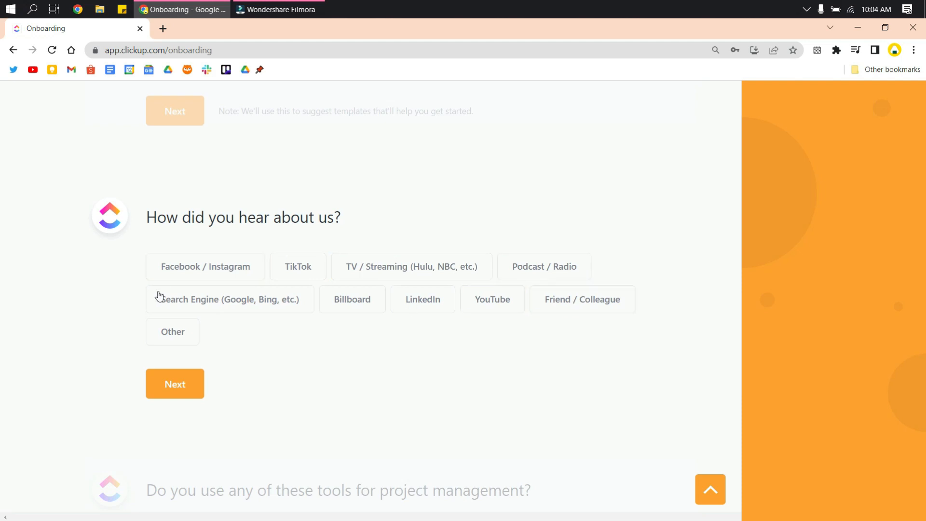
pyautogui.click(499, 309)
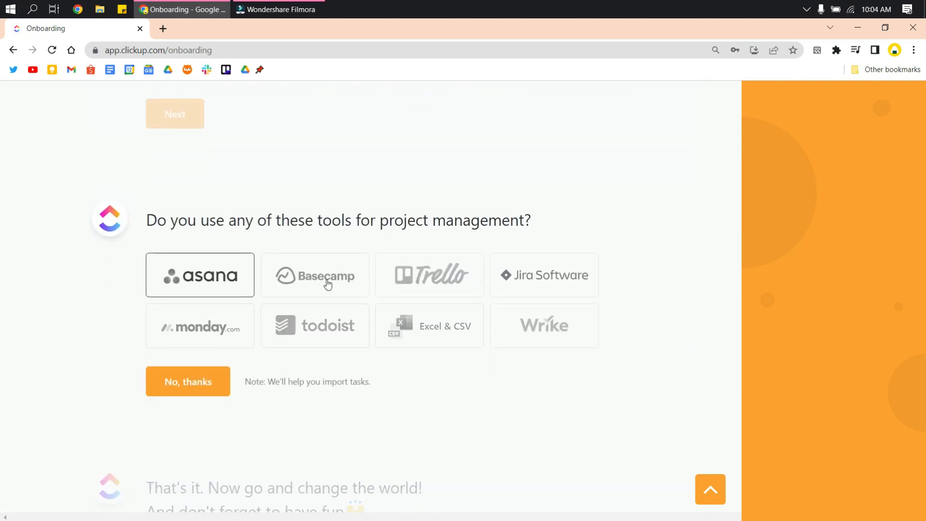
# Step: Skip importing from other tools and finish onboarding to enter ClickUp
pyautogui.click(210, 381)
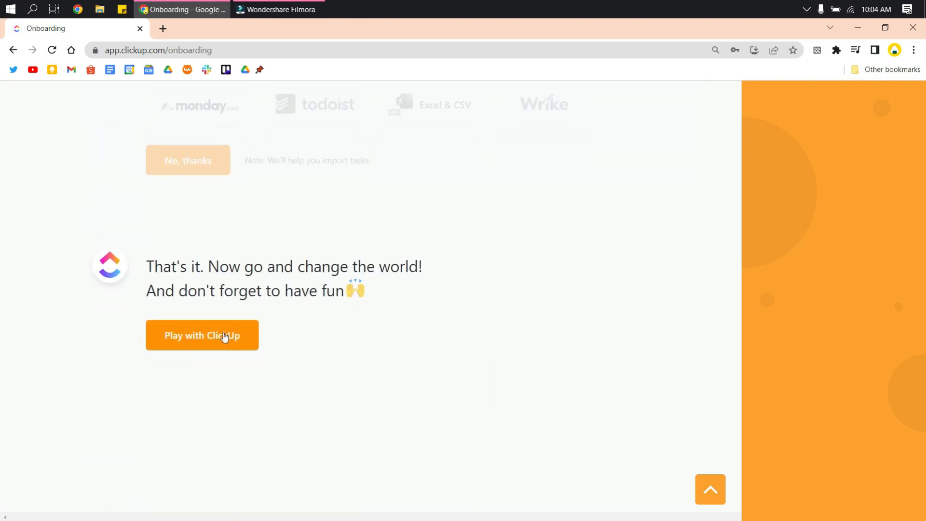
pyautogui.click(223, 334)
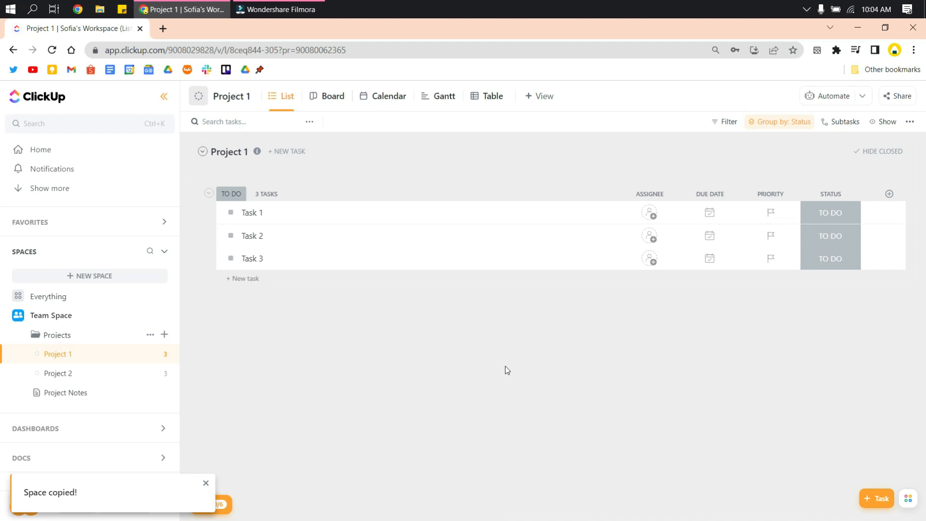
# Step: Collapse the Team Space tree and open the Home page
pyautogui.click(106, 322)
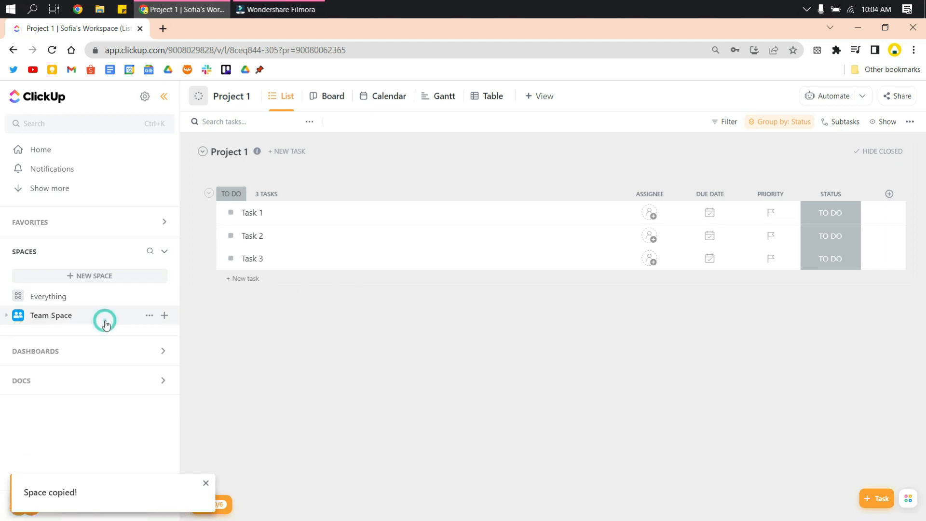
pyautogui.click(76, 153)
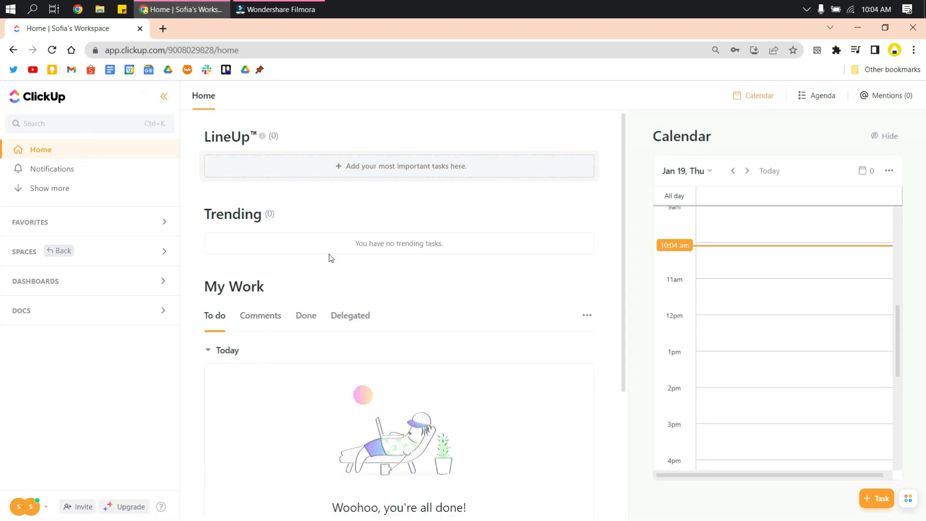
# Step: Scroll through the hours of the Home page calendar
pyautogui.scroll(-4, 331, 258)
pyautogui.scroll(4, 339, 288)
pyautogui.scroll(6, 732, 311)
pyautogui.scroll(1, 733, 311)
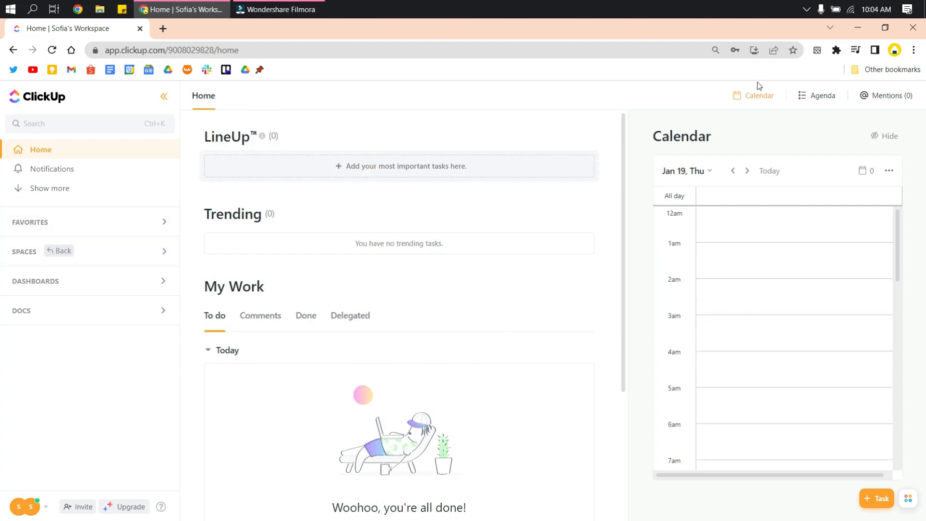
pyautogui.scroll(-13, 747, 262)
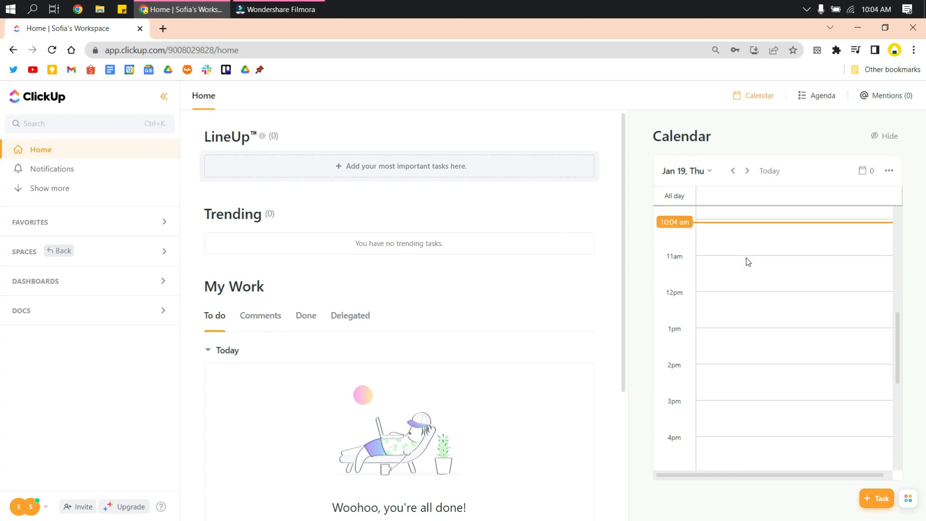
pyautogui.scroll(13, 747, 262)
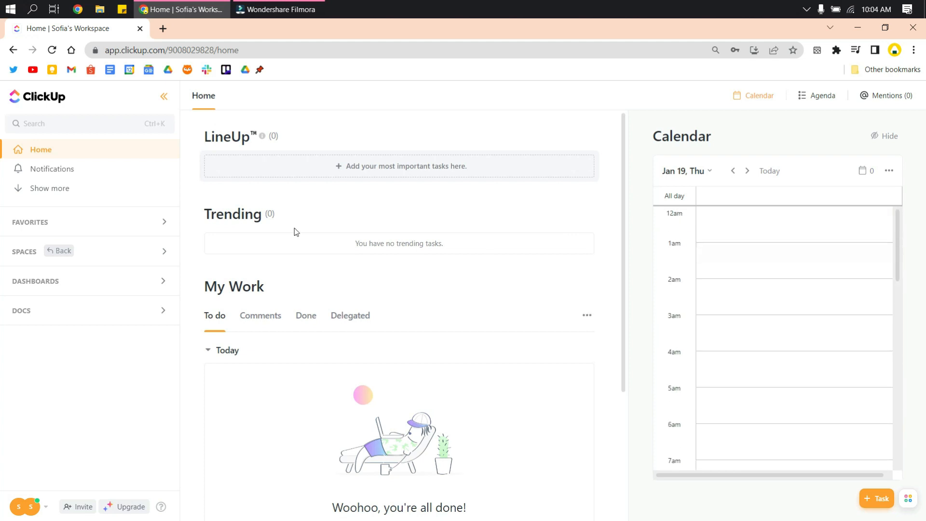
# Step: Switch the Home side panel to Agenda and scroll down the My Work list
pyautogui.click(821, 97)
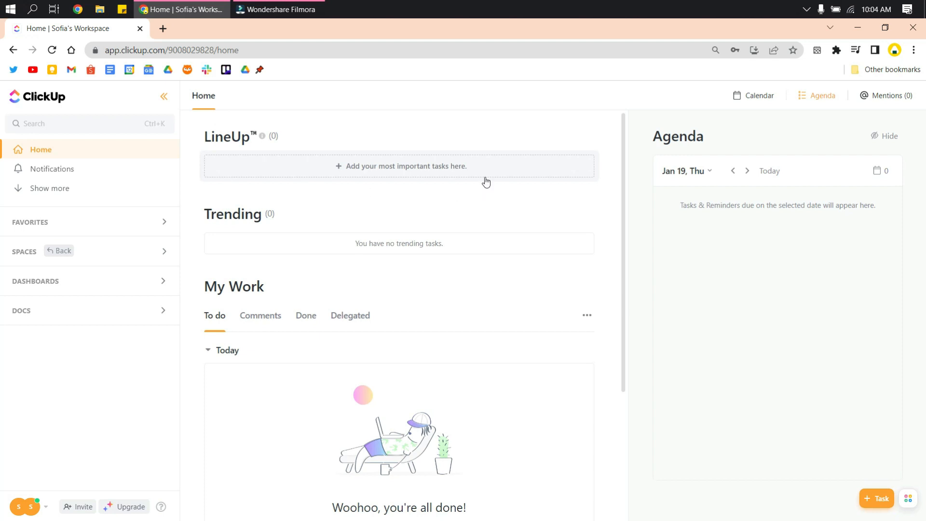
pyautogui.scroll(-4, 367, 325)
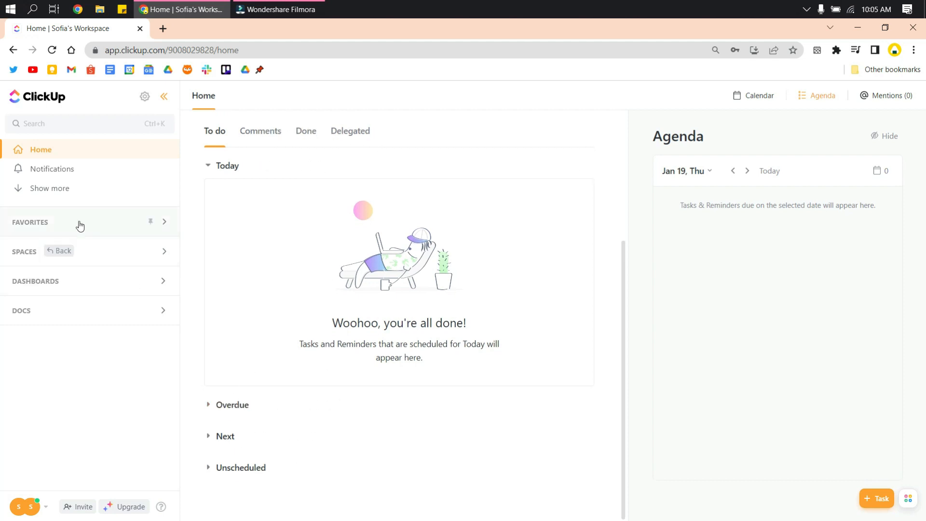
# Step: Show more sidebar items, expand Spaces, and open Everything
pyautogui.click(61, 193)
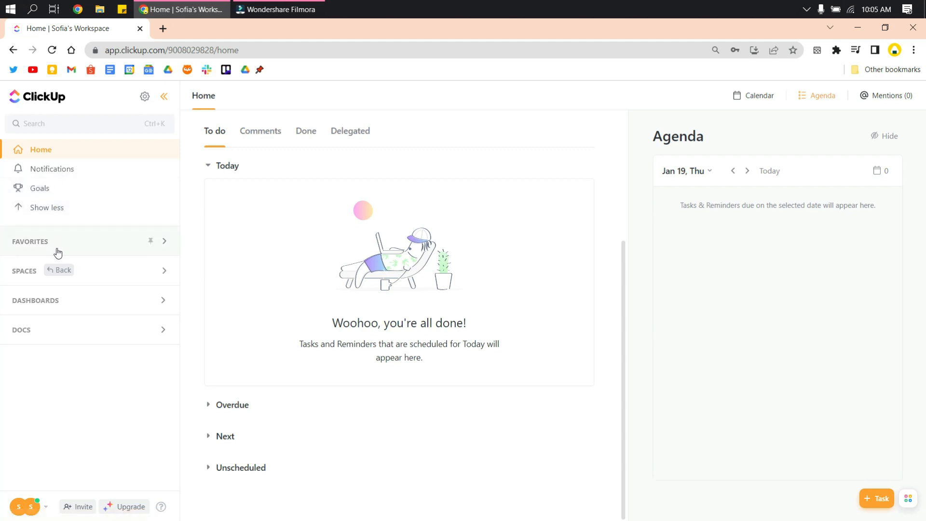
pyautogui.click(21, 277)
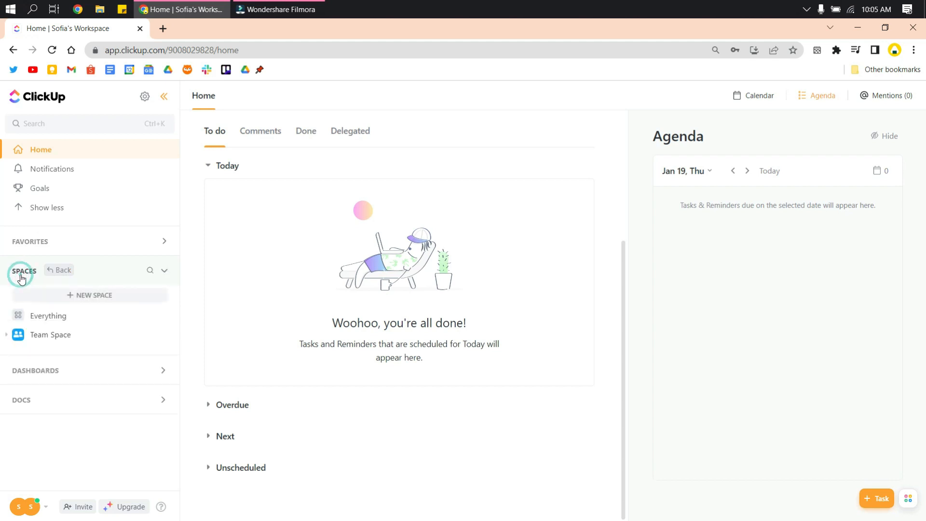
pyautogui.click(46, 317)
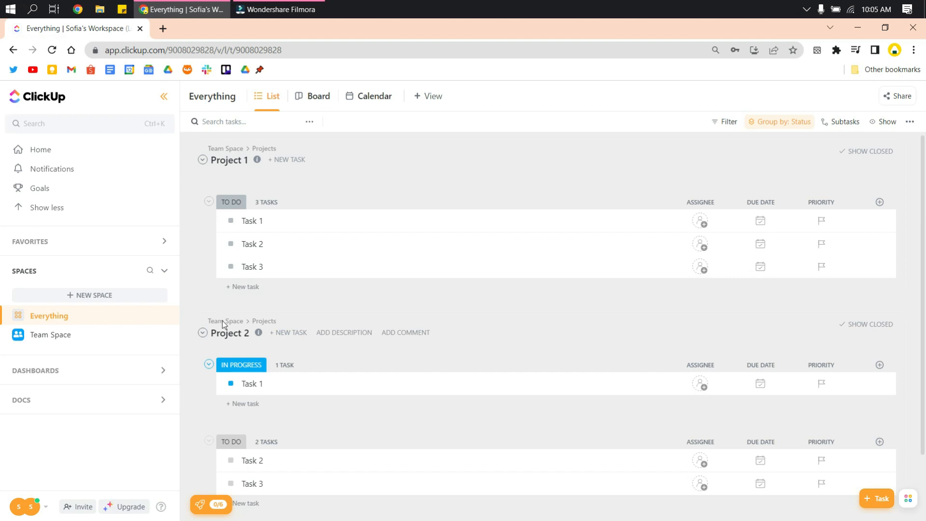
# Step: Start creating a new Space named New Space
pyautogui.scroll(-2, 222, 321)
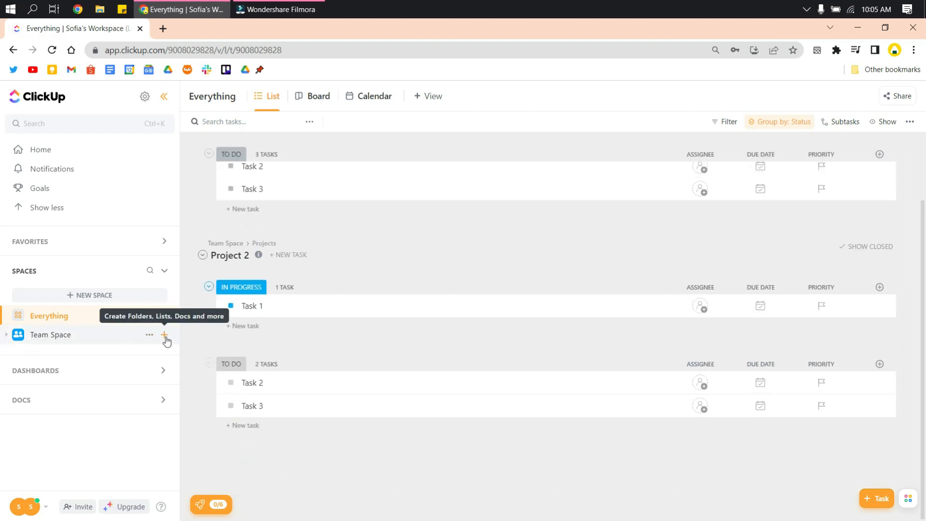
pyautogui.click(96, 296)
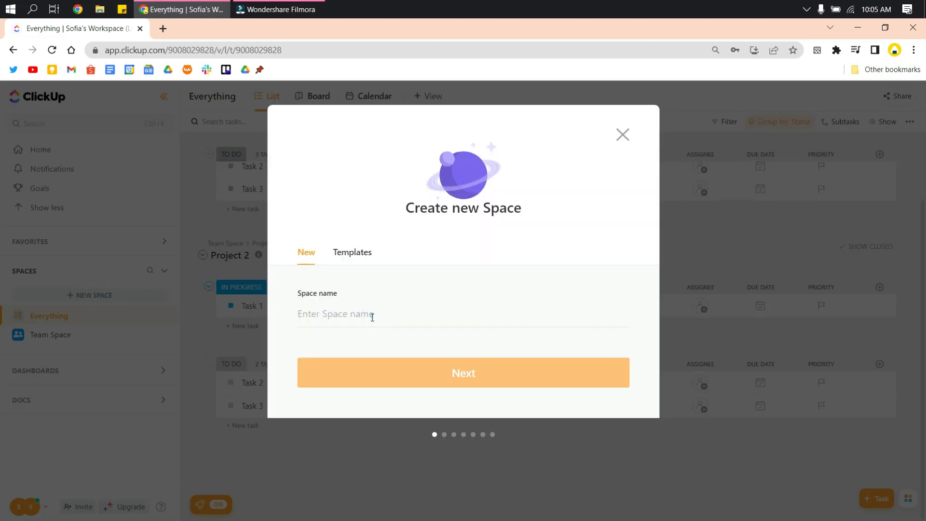
pyautogui.write('New Space')
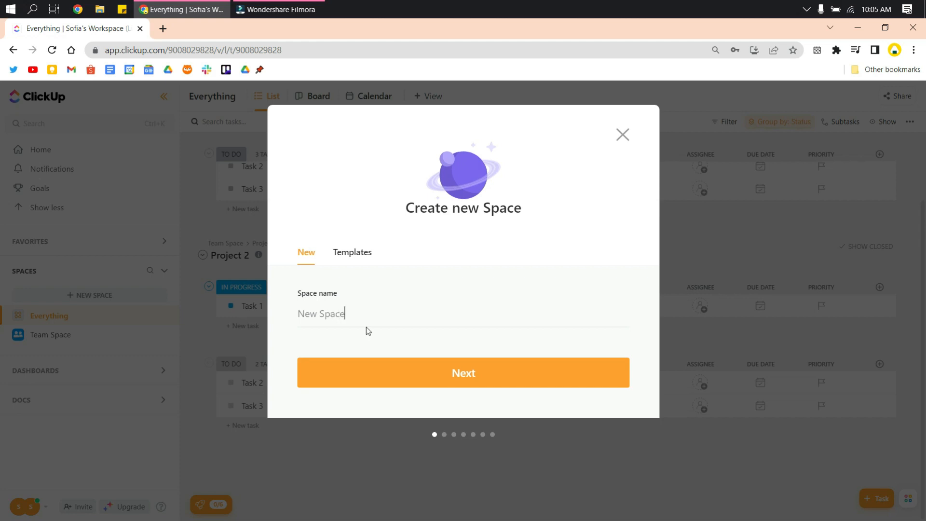
pyautogui.click(369, 373)
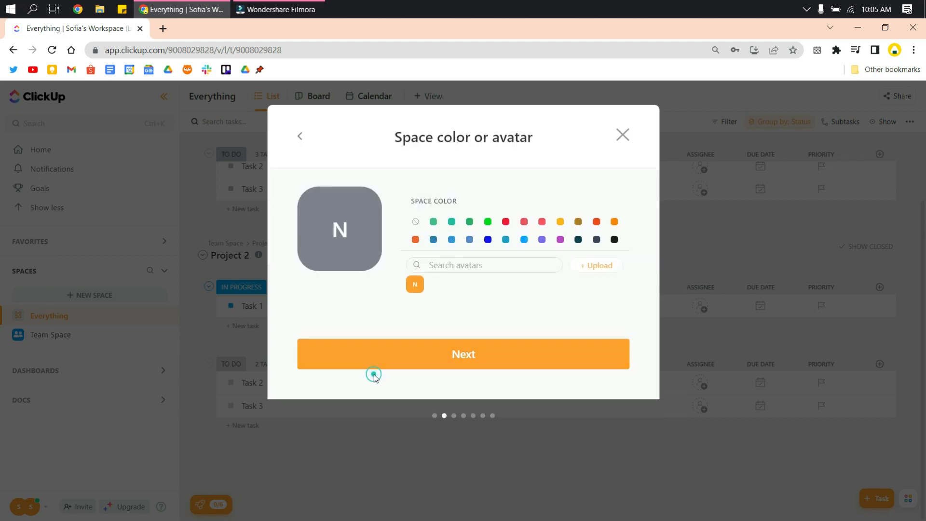
# Step: Give the Space a red colour and a person avatar, and keep it shared with the whole workspace
pyautogui.click(504, 221)
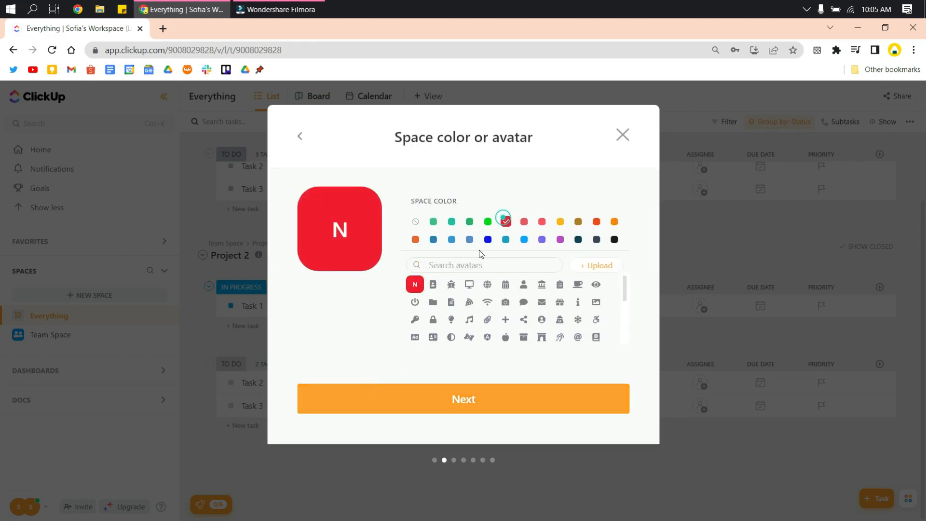
pyautogui.click(433, 302)
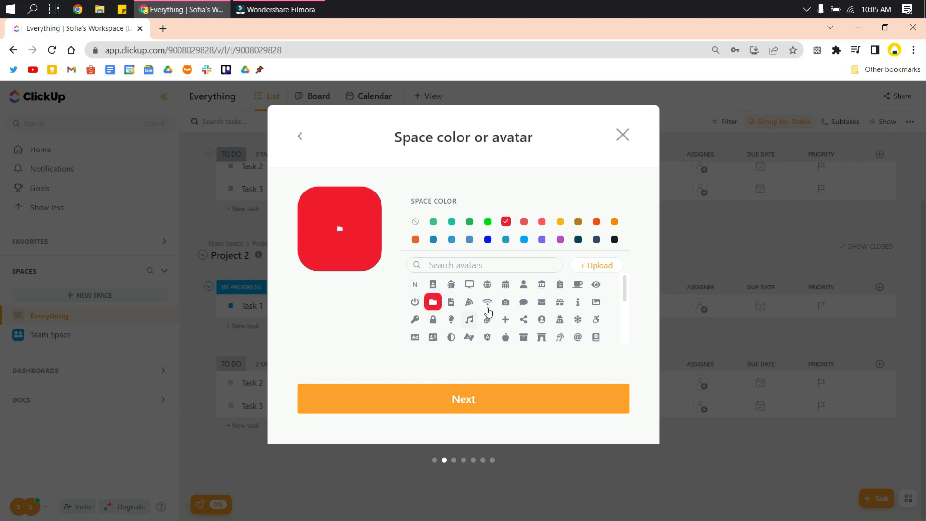
pyautogui.click(528, 287)
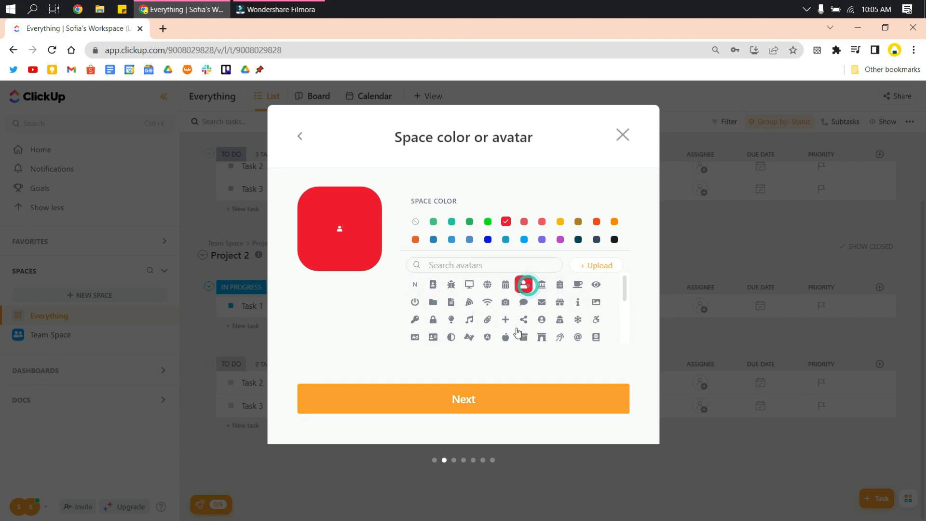
pyautogui.click(490, 409)
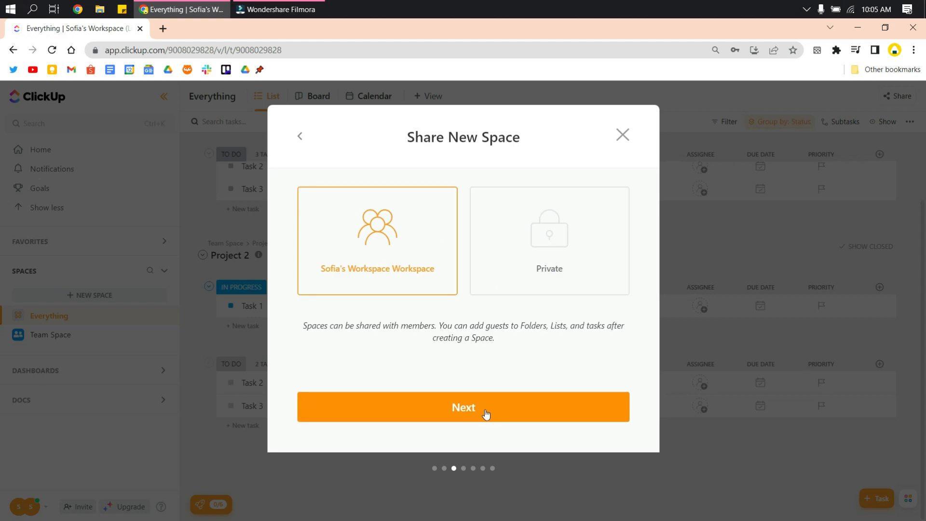
pyautogui.click(486, 413)
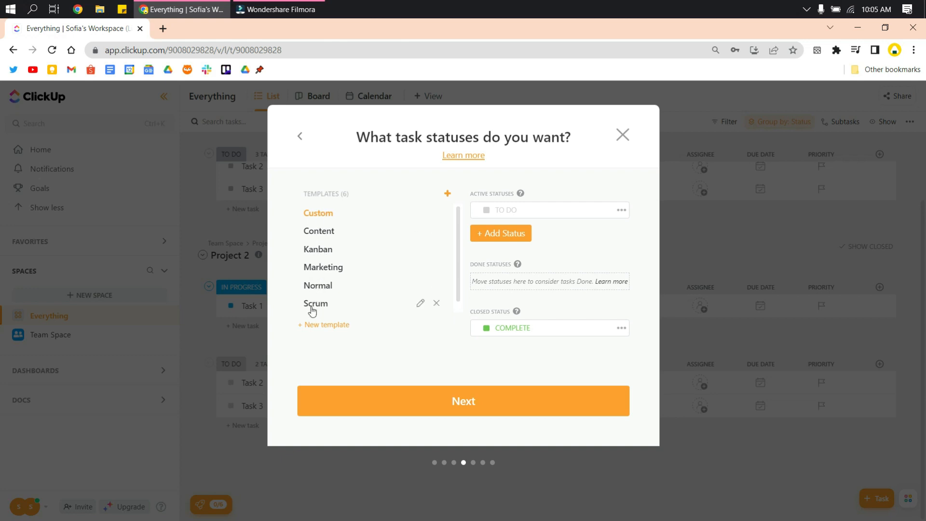
# Step: Preview the Content, Kanban, Marketing and Scrum status templates, then choose the Normal template
pyautogui.click(330, 236)
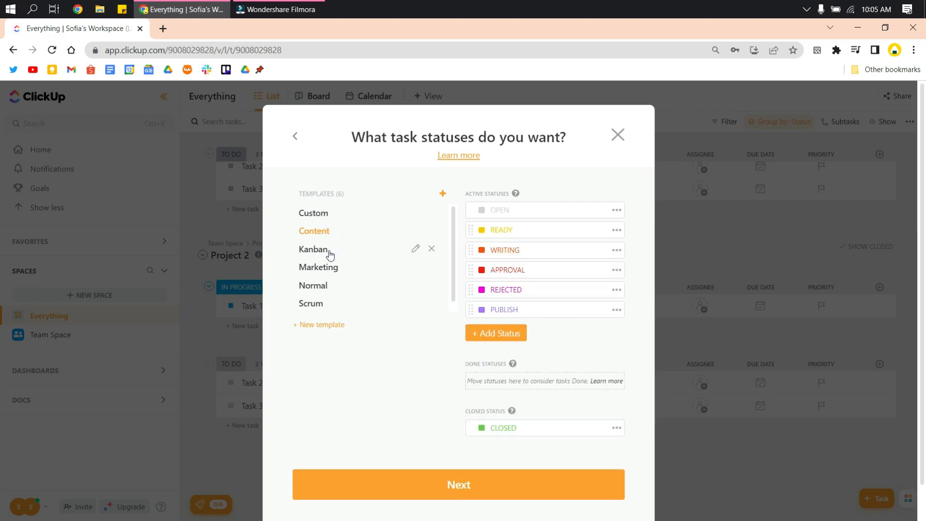
pyautogui.click(330, 255)
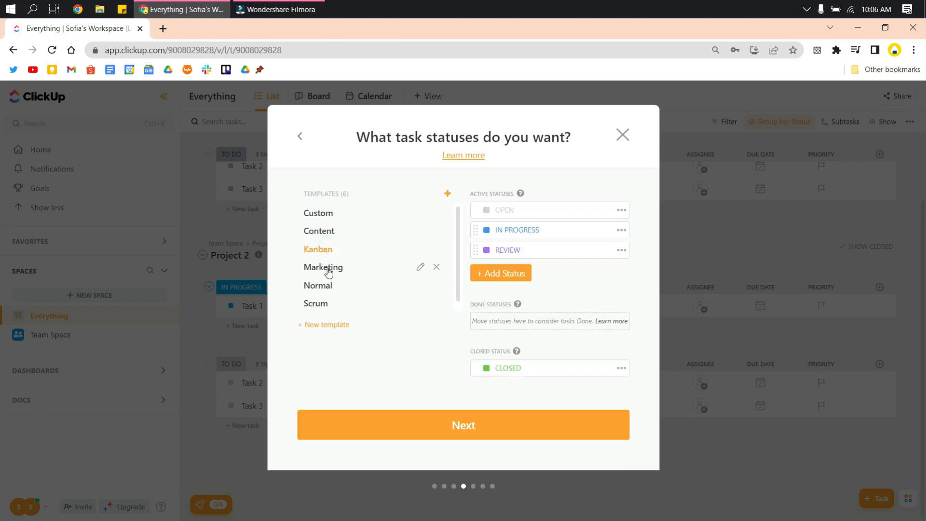
pyautogui.click(329, 269)
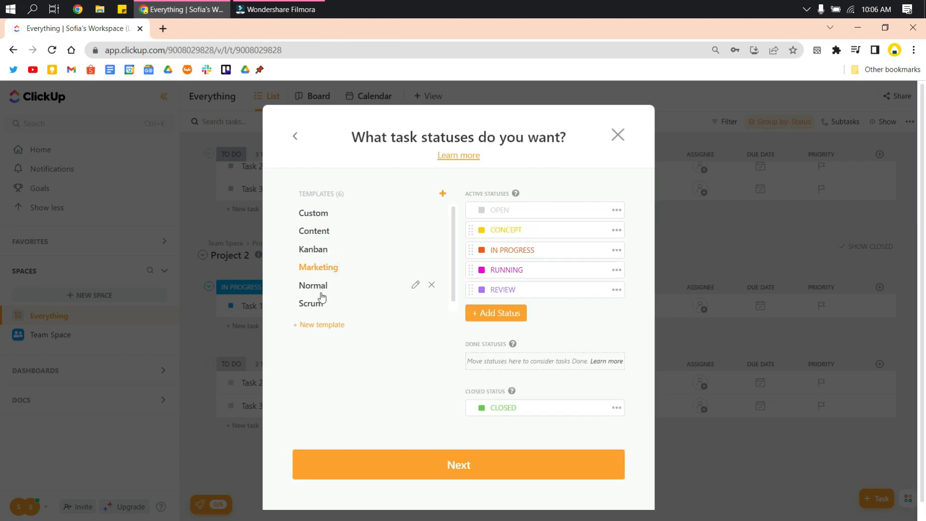
pyautogui.click(321, 292)
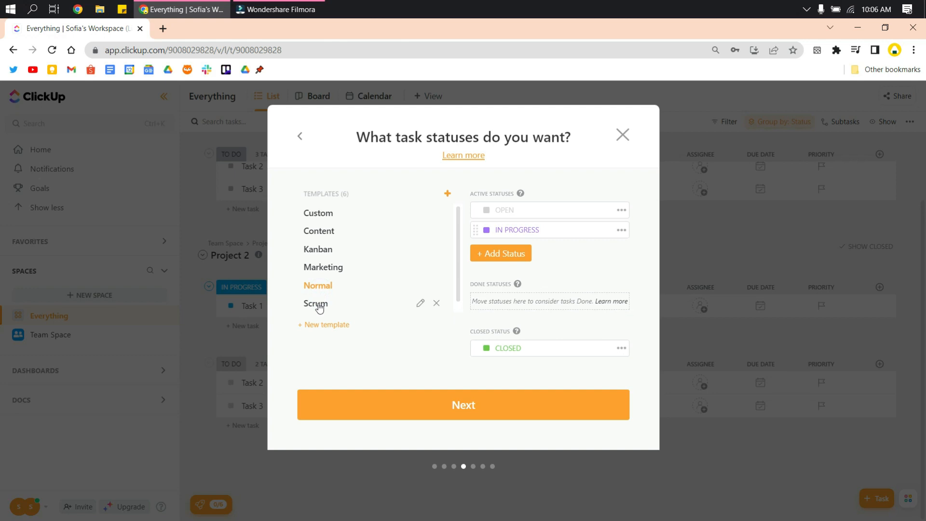
pyautogui.click(318, 305)
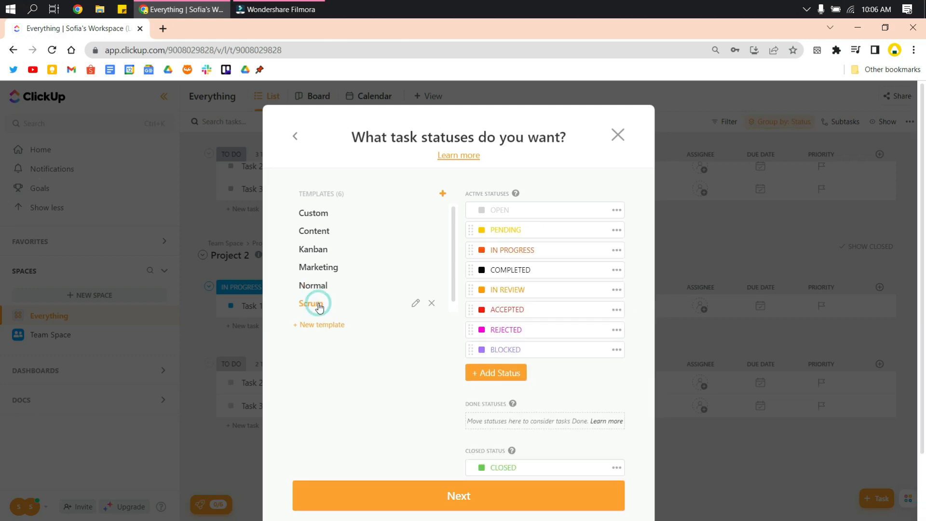
pyautogui.click(321, 287)
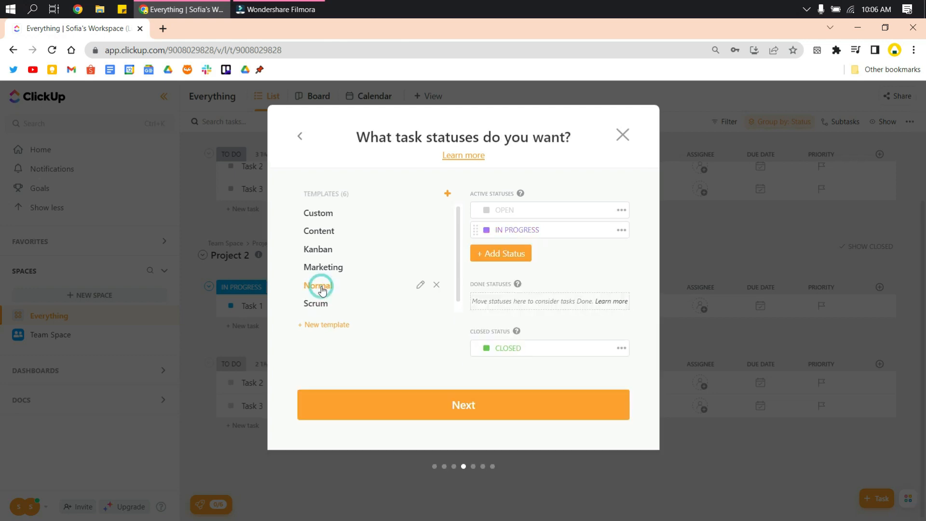
pyautogui.click(387, 406)
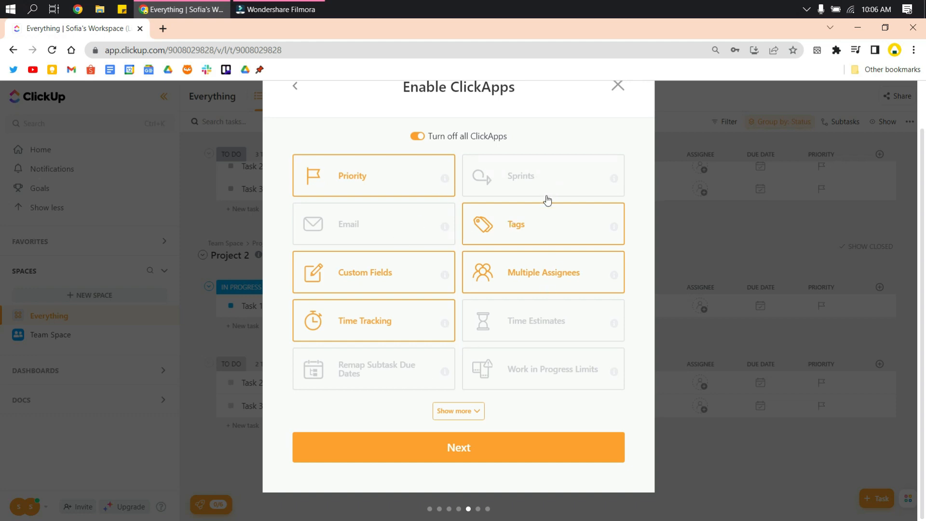
# Step: Show all ClickApps and continue with the default ClickApps selection
pyautogui.moveTo(421, 324)
pyautogui.click(473, 416)
pyautogui.scroll(-3, 473, 386)
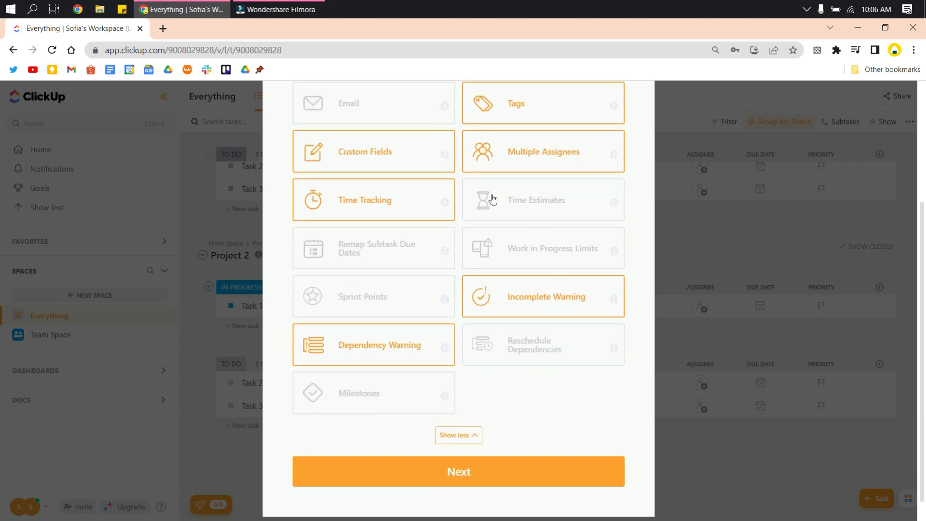
pyautogui.click(507, 475)
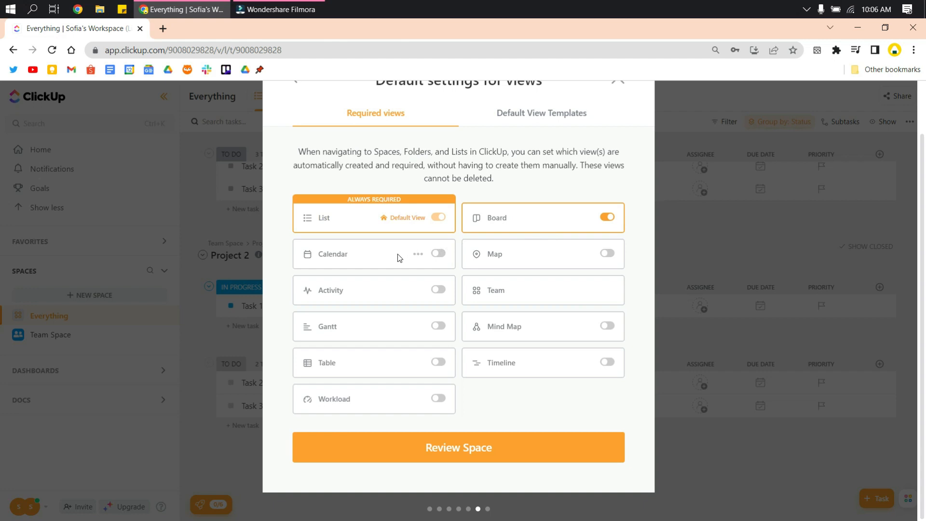
# Step: Review and create the Space with the default List and Board views
pyautogui.click(375, 454)
pyautogui.click(375, 454)
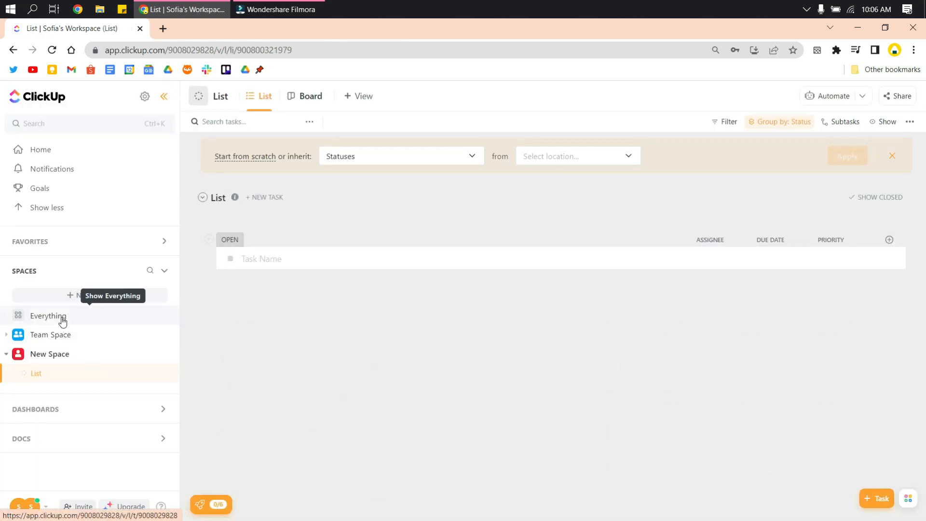
# Step: Open Everything and scroll through all lists, including the new Space's list
pyautogui.click(127, 323)
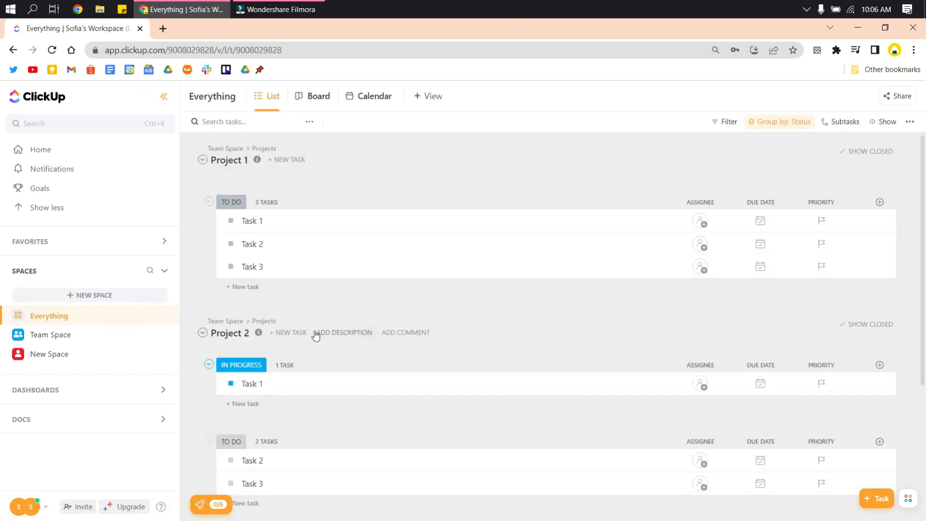
pyautogui.scroll(-5, 315, 335)
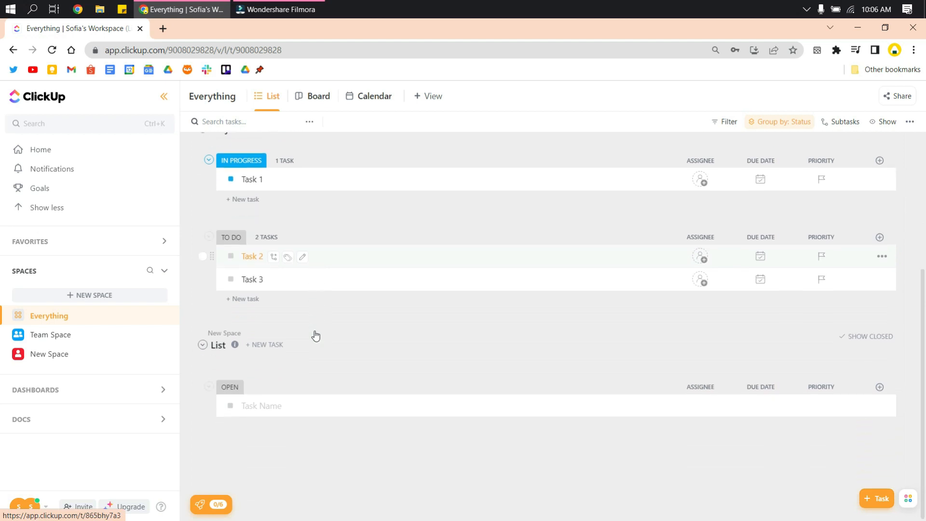
pyautogui.scroll(5, 218, 332)
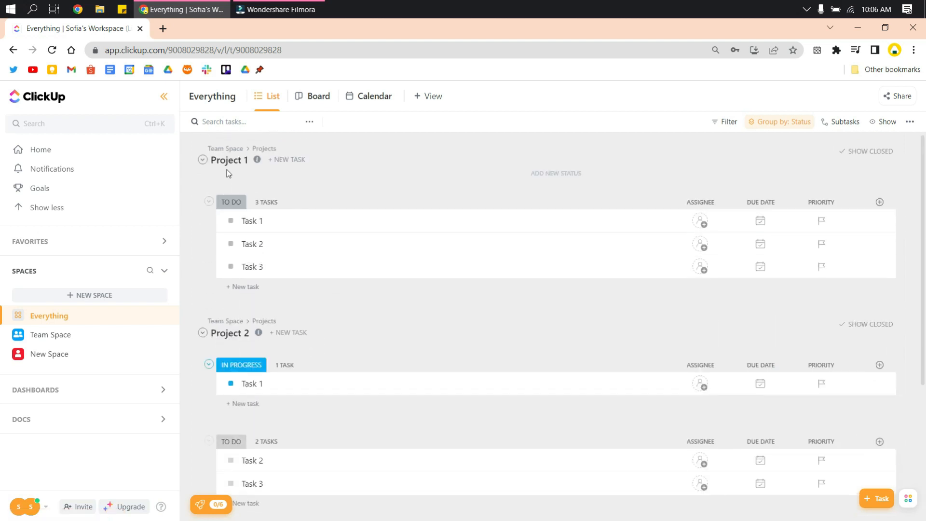
pyautogui.scroll(-4, 233, 331)
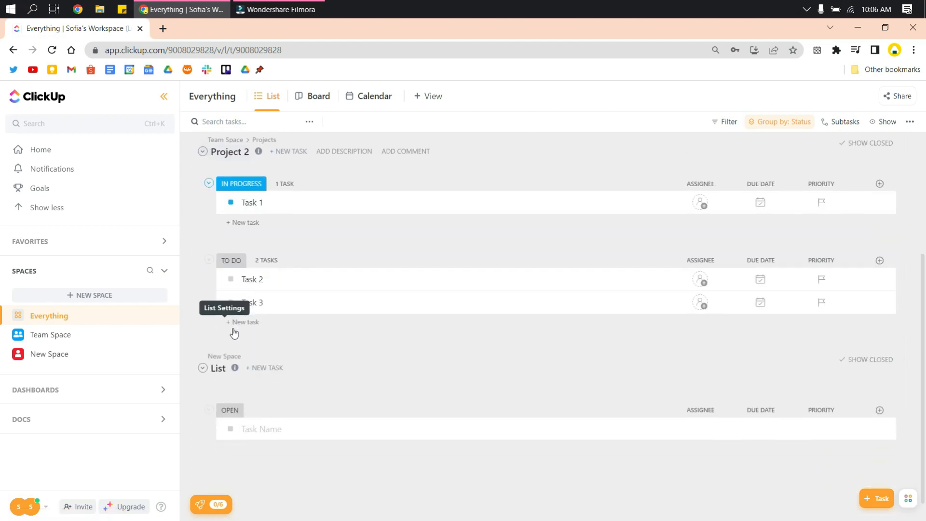
# Step: Expand Team Space and open the Projects folder
pyautogui.click(77, 336)
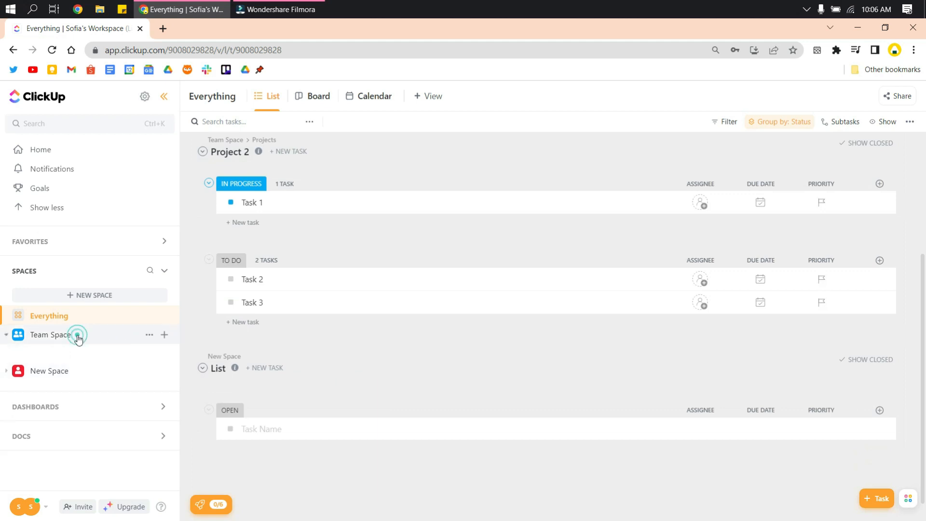
pyautogui.click(73, 343)
pyautogui.click(70, 338)
pyautogui.click(19, 334)
pyautogui.click(19, 333)
pyautogui.click(56, 354)
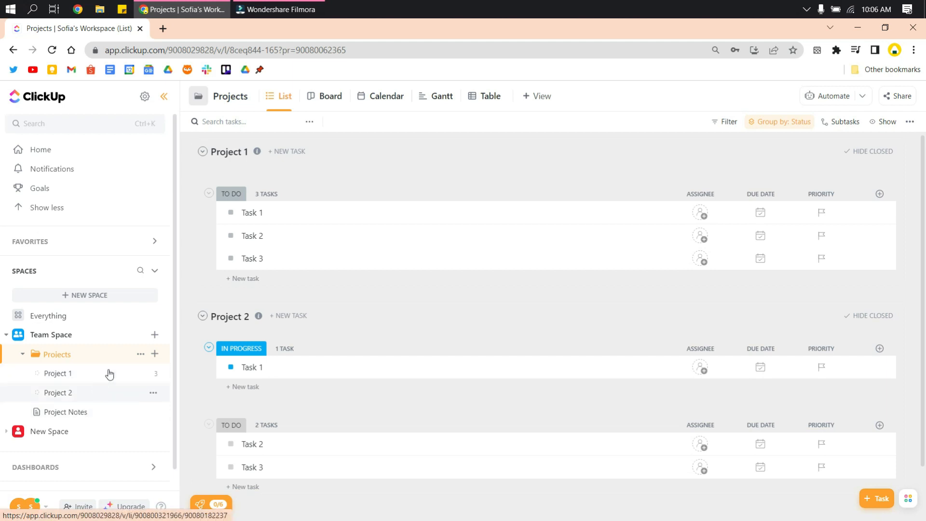
# Step: Rename the Project 1 list to Creative Project
pyautogui.rightClick(235, 153)
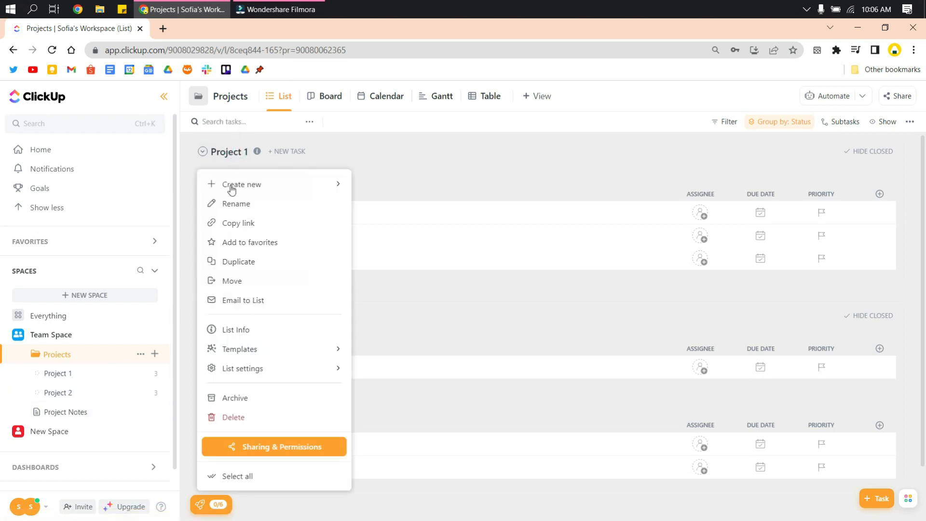
pyautogui.click(243, 203)
pyautogui.moveTo(253, 152); pyautogui.dragTo(185, 159)
pyautogui.write('Creative')
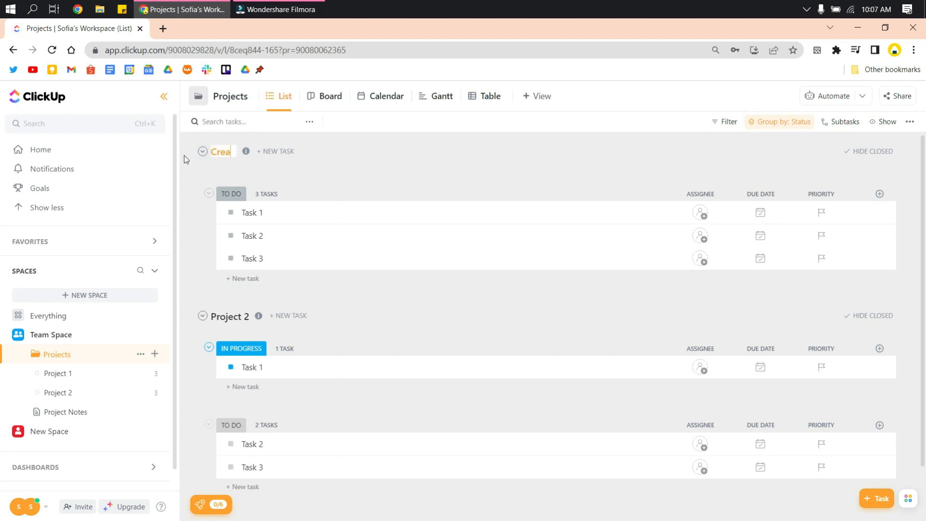
pyautogui.rightClick(185, 159)
pyautogui.write('Project')
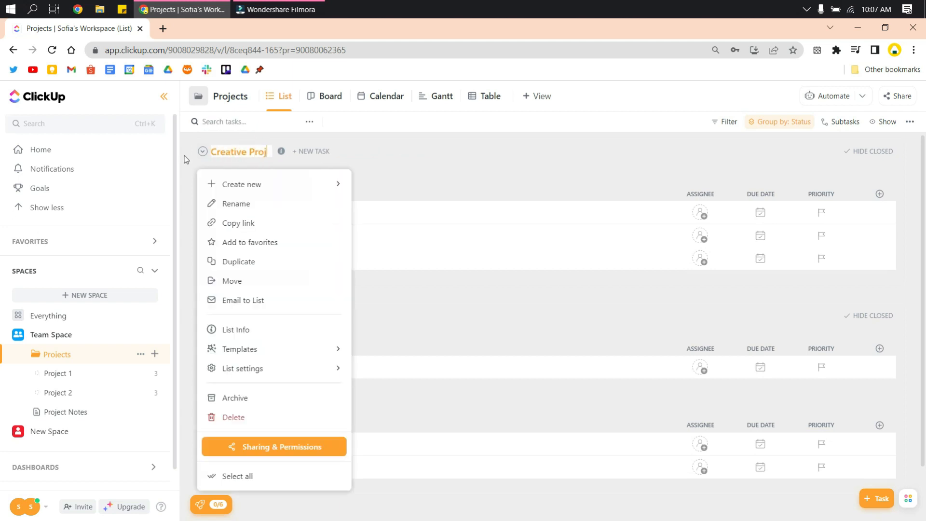
pyautogui.click(457, 262)
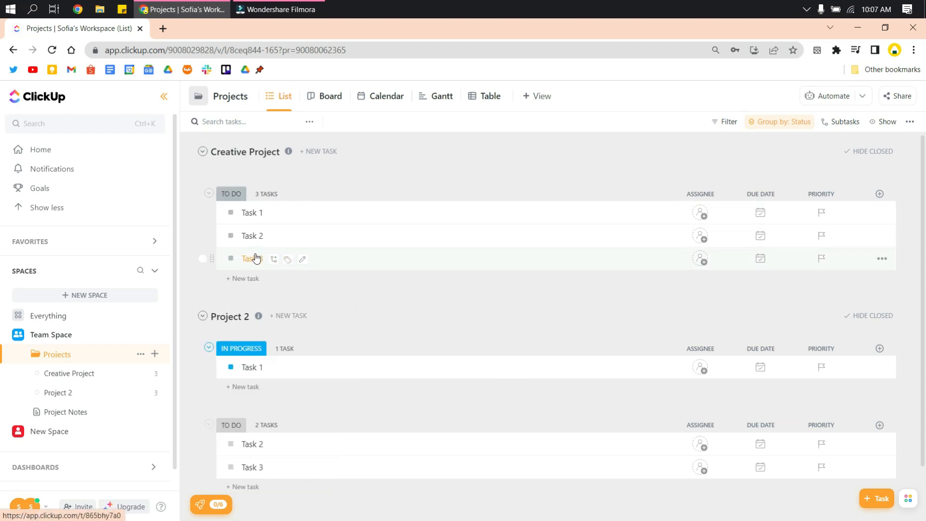
# Step: Set Task 1's due date to Saturday, January 21, 2023 at 8:00 pm
pyautogui.click(704, 215)
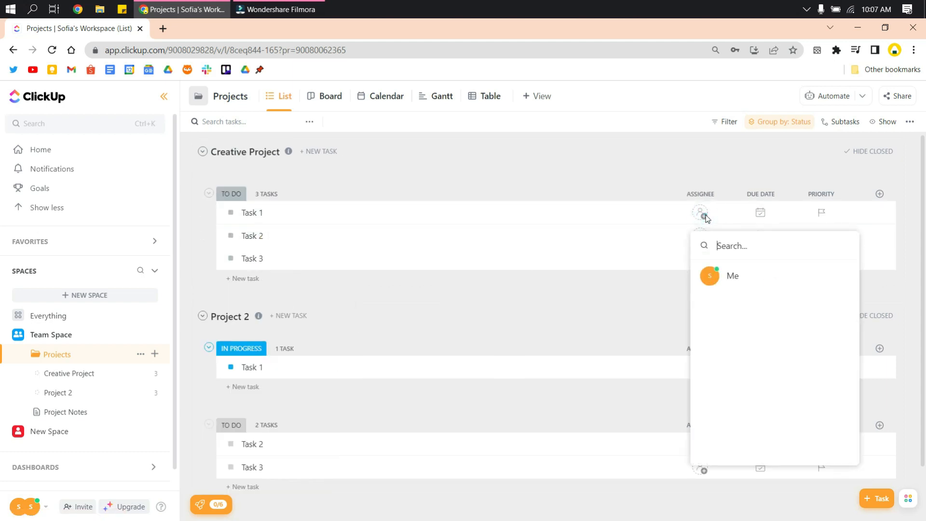
pyautogui.click(665, 332)
pyautogui.click(760, 212)
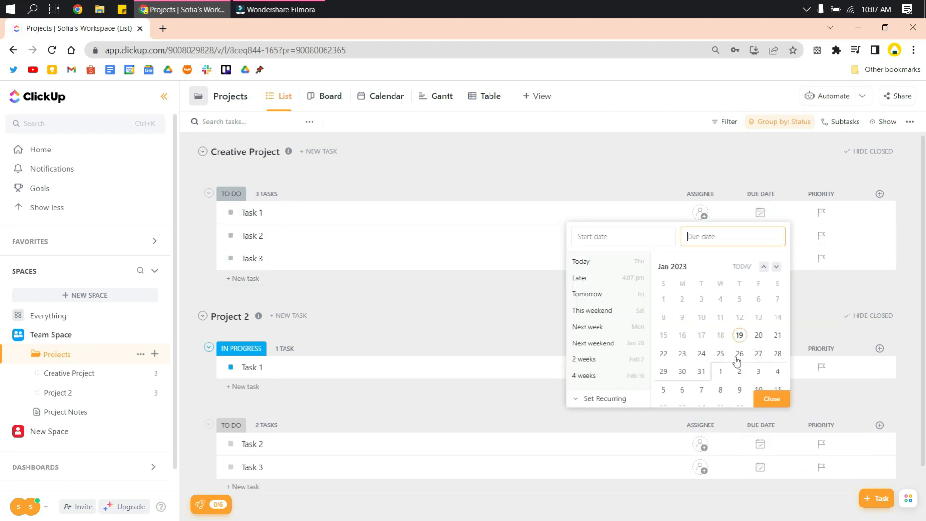
pyautogui.click(777, 335)
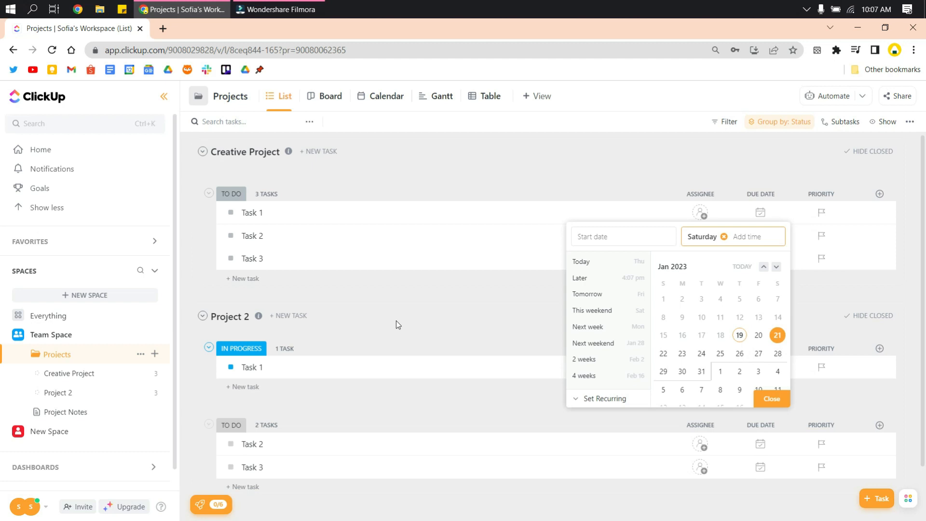
pyautogui.click(731, 238)
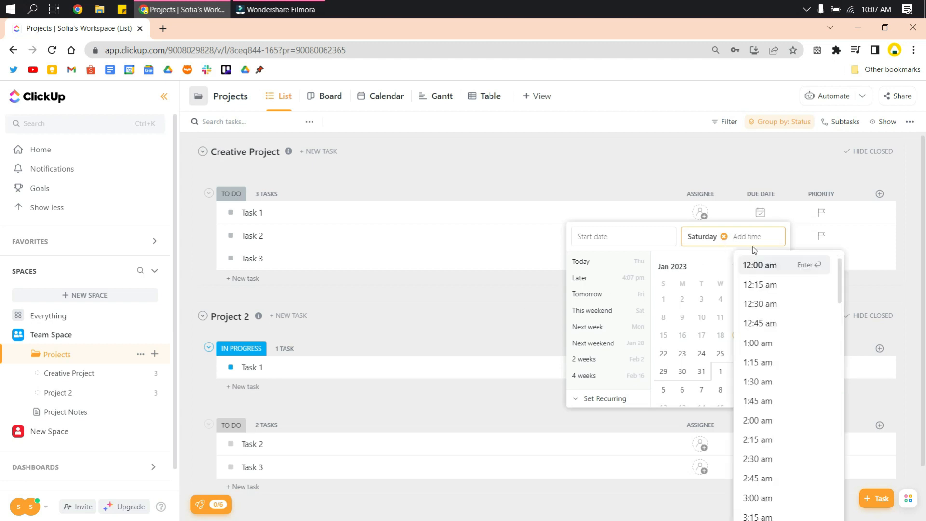
pyautogui.scroll(-20, 766, 477)
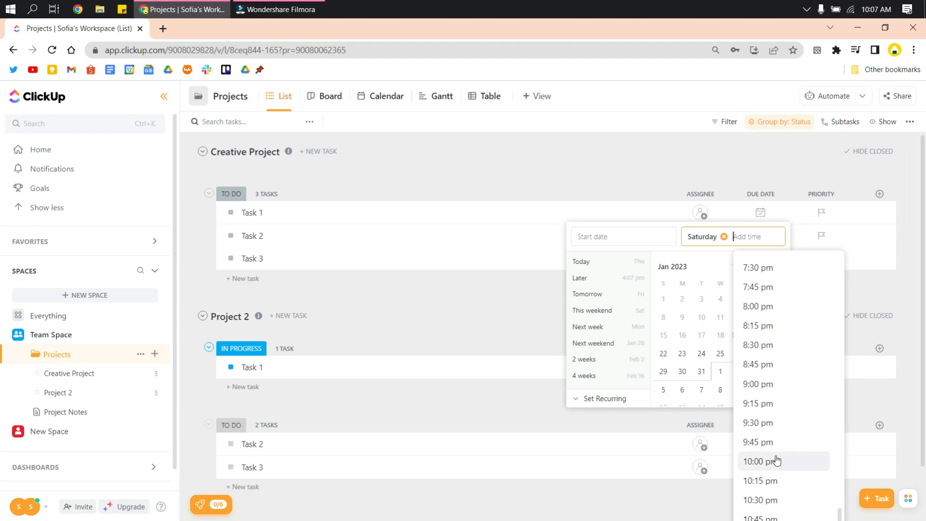
pyautogui.click(766, 313)
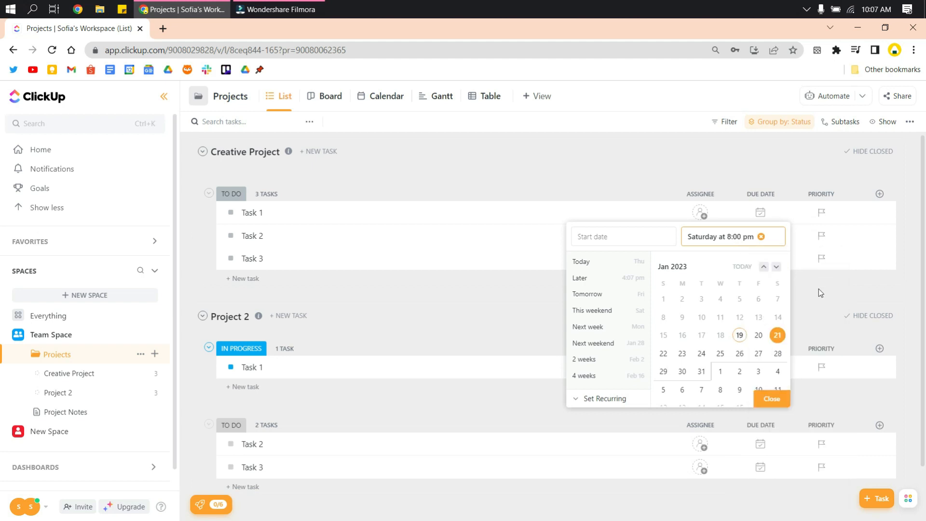
# Step: Add a Files custom column named Gdocs to the Projects folder's lists
pyautogui.click(818, 289)
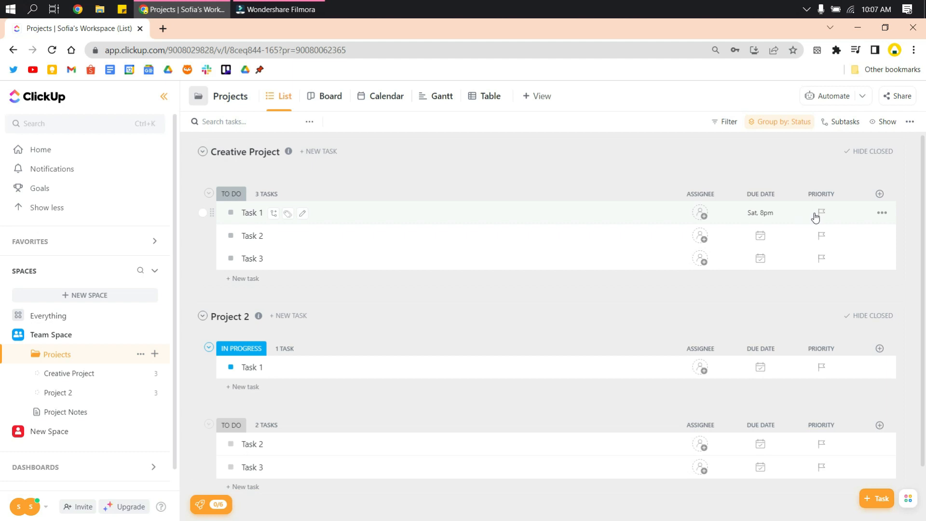
pyautogui.click(880, 194)
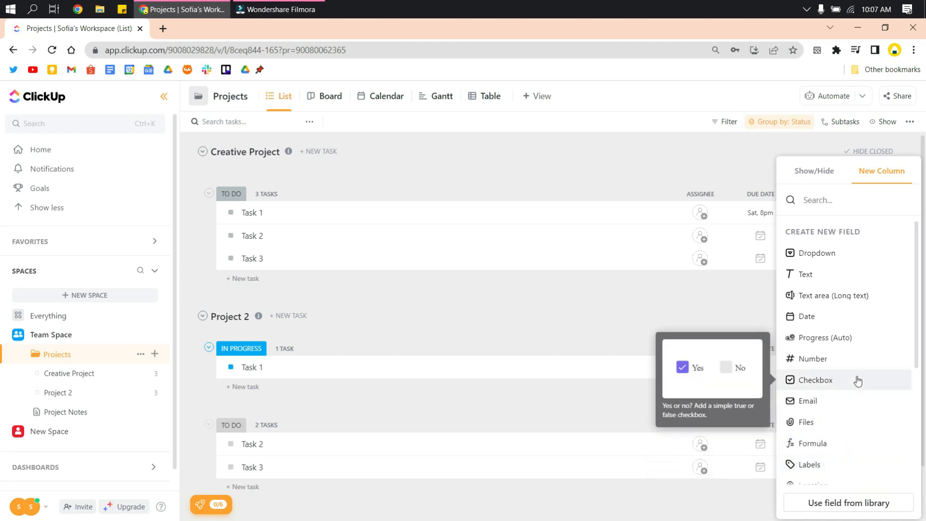
pyautogui.scroll(-4, 857, 380)
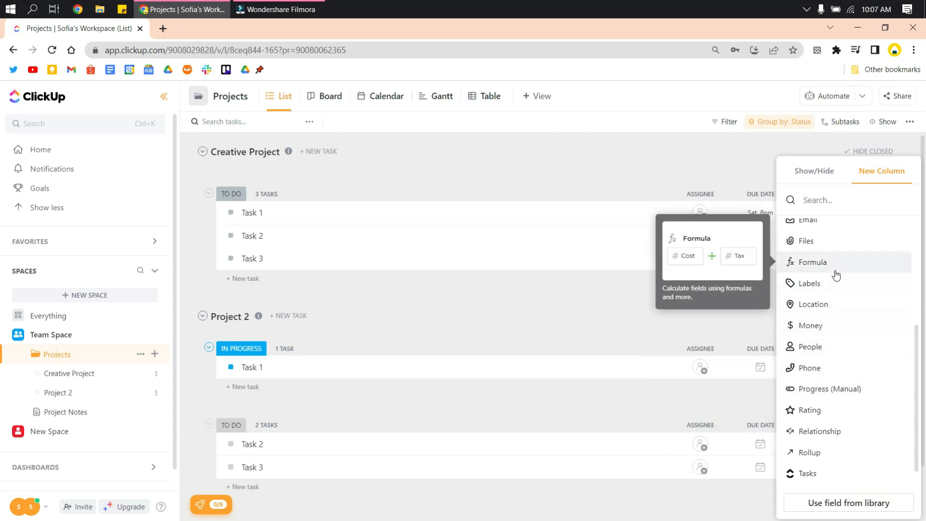
pyautogui.scroll(2, 834, 271)
pyautogui.scroll(1, 836, 275)
pyautogui.scroll(-1, 835, 273)
pyautogui.scroll(1, 834, 275)
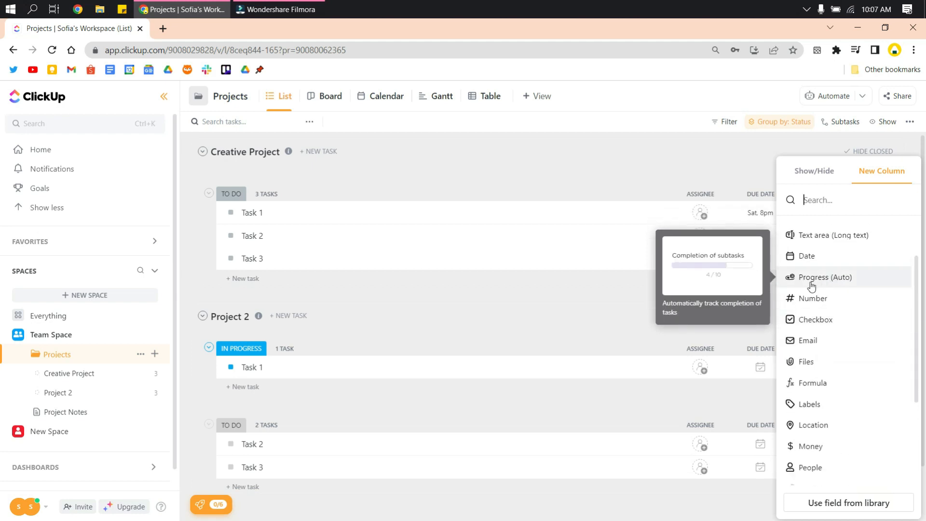
pyautogui.scroll(-3, 815, 285)
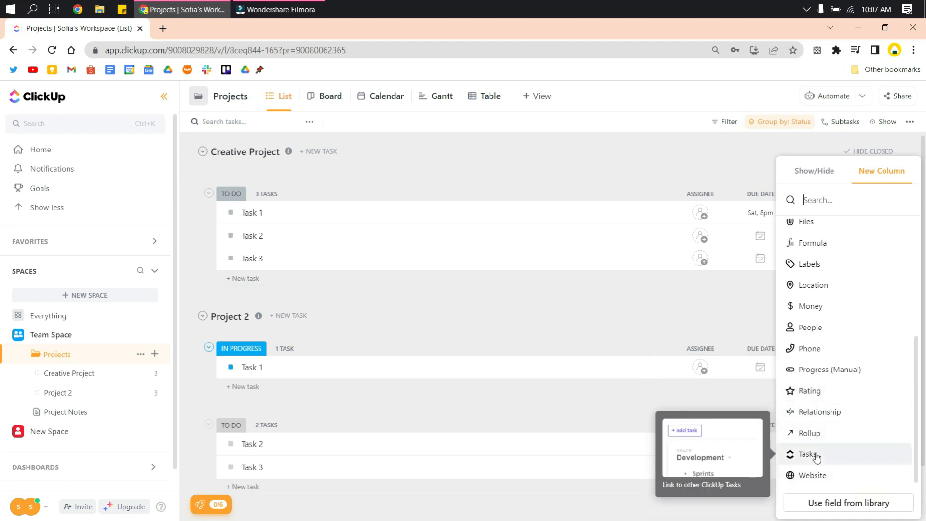
pyautogui.click(822, 219)
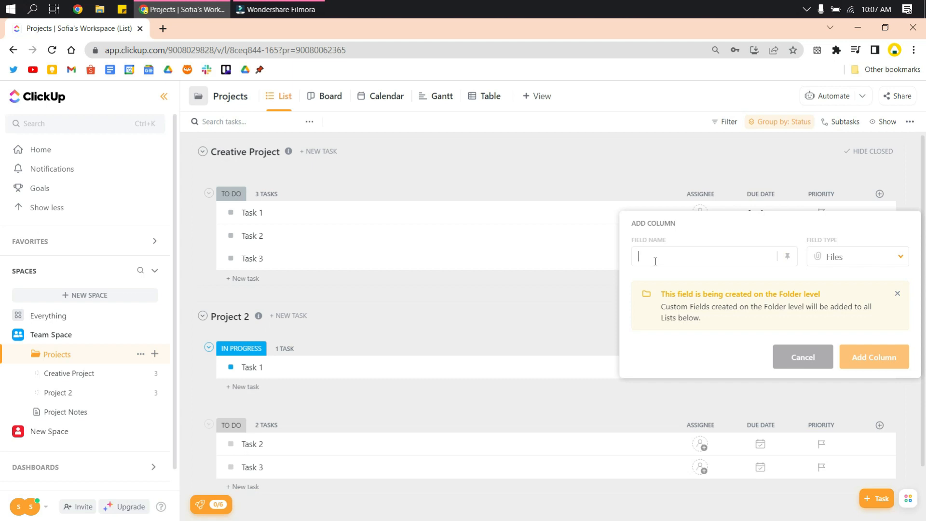
pyautogui.write('Gdocs')
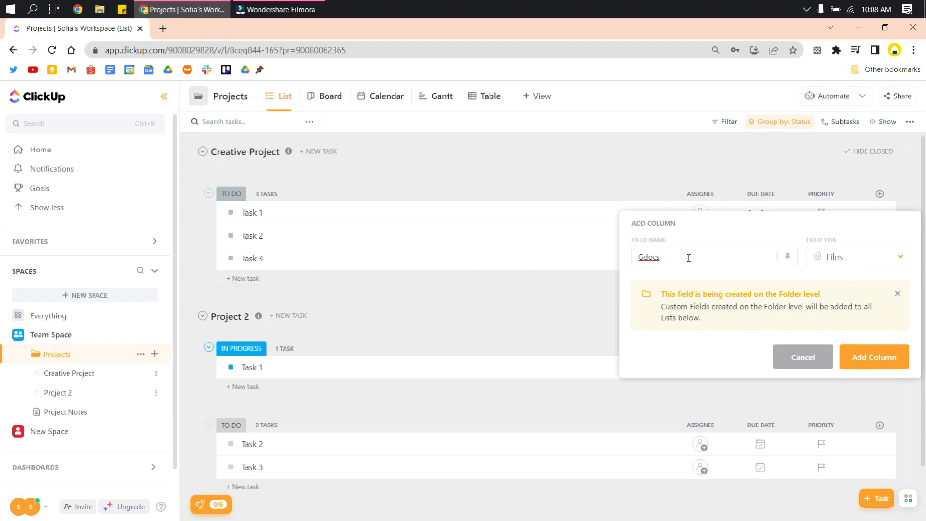
pyautogui.moveTo(689, 258); pyautogui.dragTo(542, 265)
pyautogui.click(868, 370)
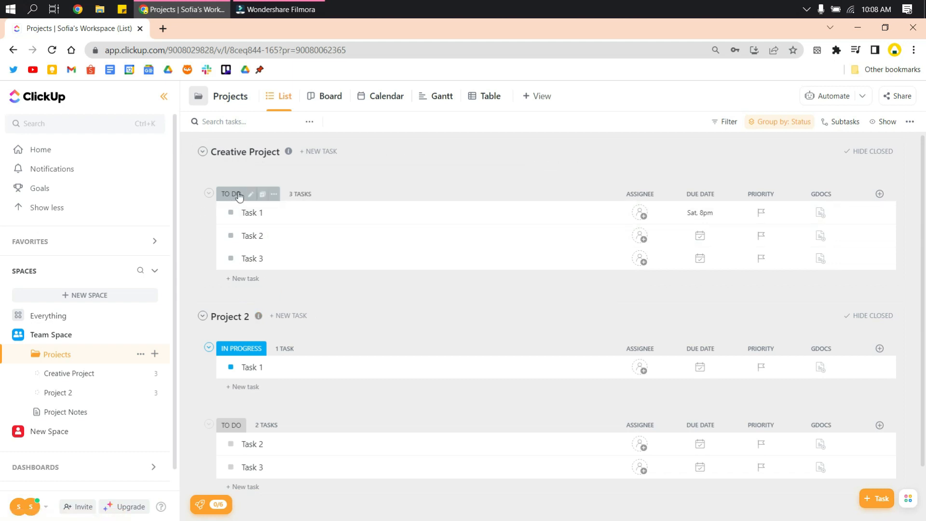
# Step: Try to rename the Creative Project's TO DO status group to DELIVERABLES
pyautogui.click(250, 194)
pyautogui.click(256, 193)
pyautogui.moveTo(251, 192); pyautogui.dragTo(196, 193)
pyautogui.click(250, 195)
pyautogui.hotkey('ctrl', 'a')
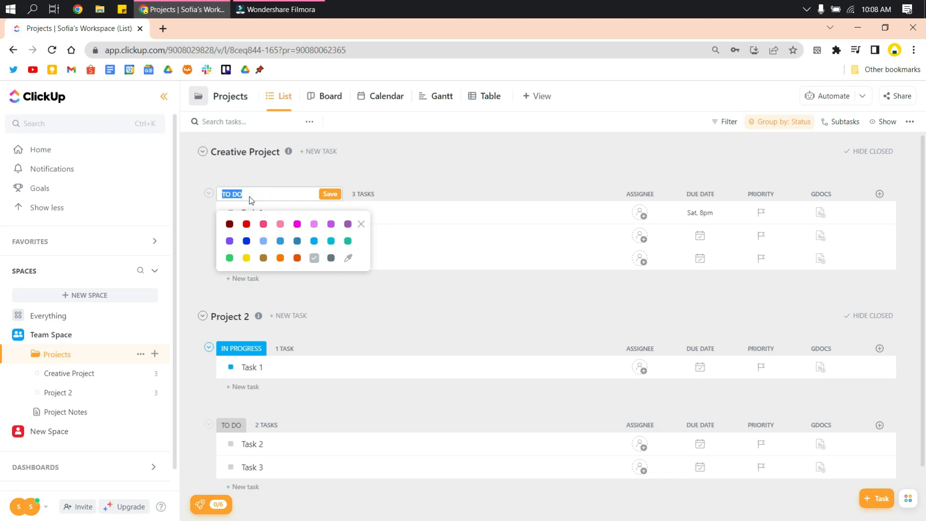
pyautogui.write('DELIVERABLES')
pyautogui.click(352, 286)
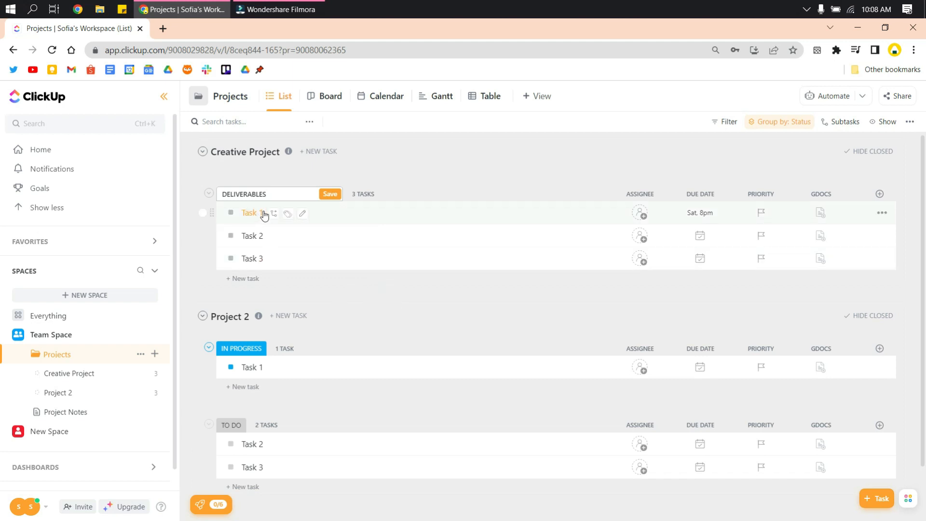
# Step: Open Task 1 in Creative Project and rename it Partnerships
pyautogui.click(250, 214)
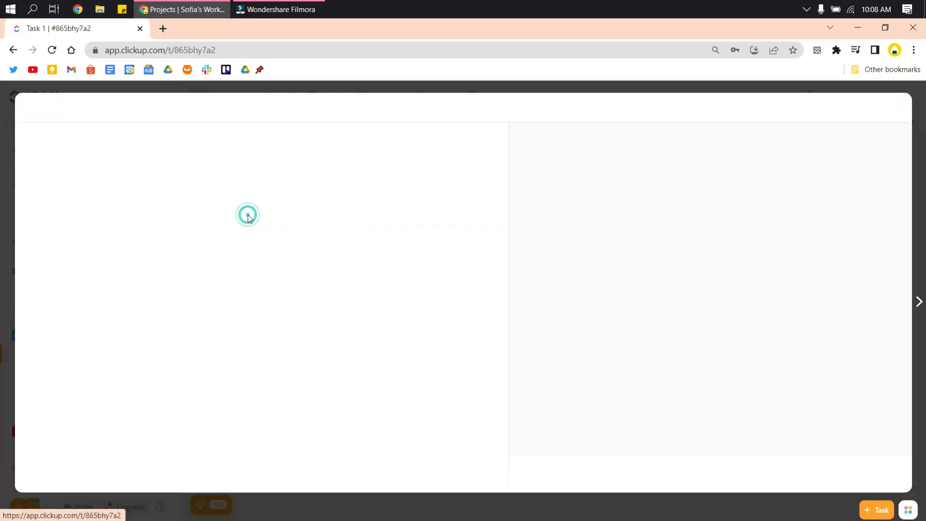
pyautogui.moveTo(32, 219); pyautogui.dragTo(1, 210)
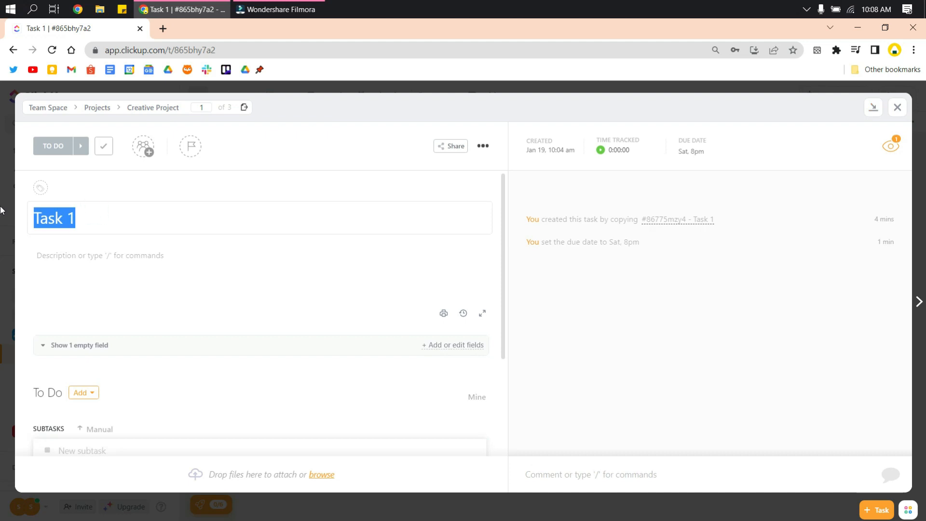
pyautogui.write('cONTA')
pyautogui.press('BackSpace')
pyautogui.press('BackSpace')
pyautogui.press('BackSpace')
pyautogui.press('BackSpace')
pyautogui.press('BackSpace')
pyautogui.press('Return')
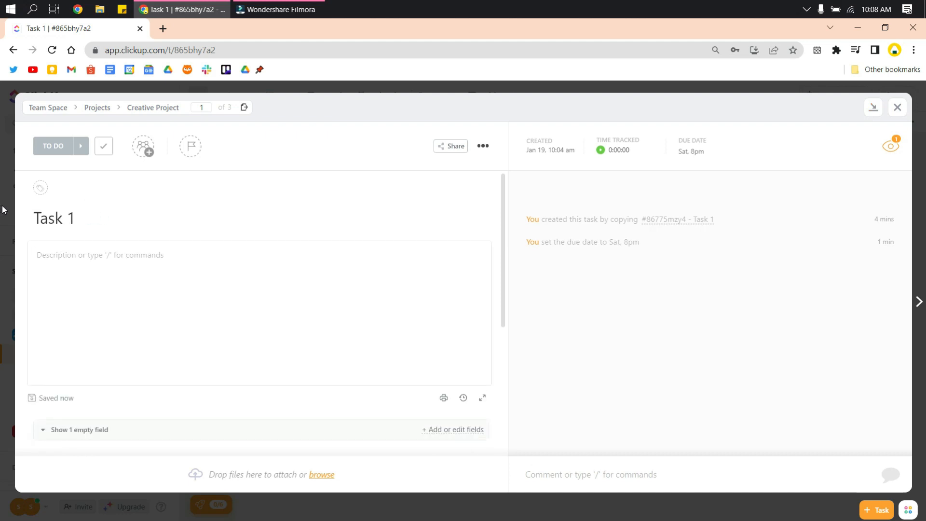
pyautogui.moveTo(104, 221); pyautogui.dragTo(23, 212)
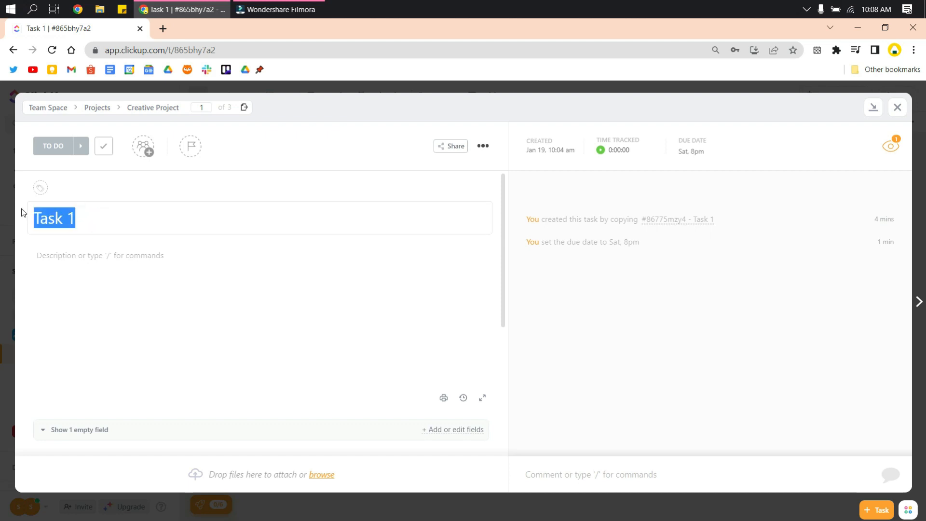
pyautogui.write('p')
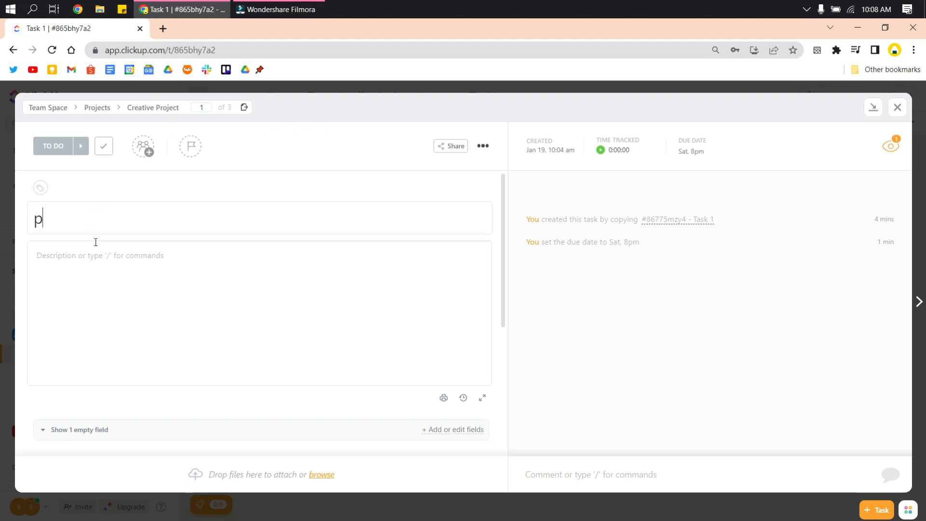
pyautogui.write('artnerships')
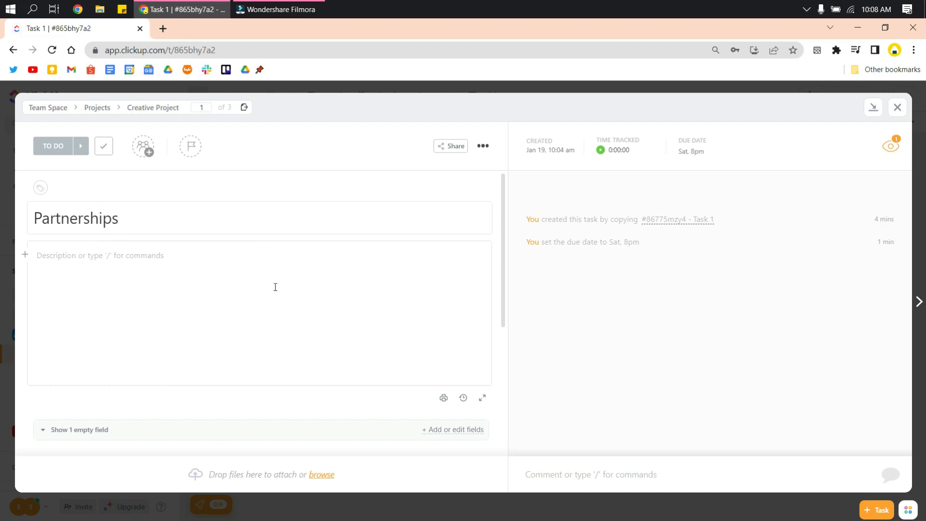
# Step: Add a subtask named Make database to the Partnerships task
pyautogui.scroll(-1, 99, 430)
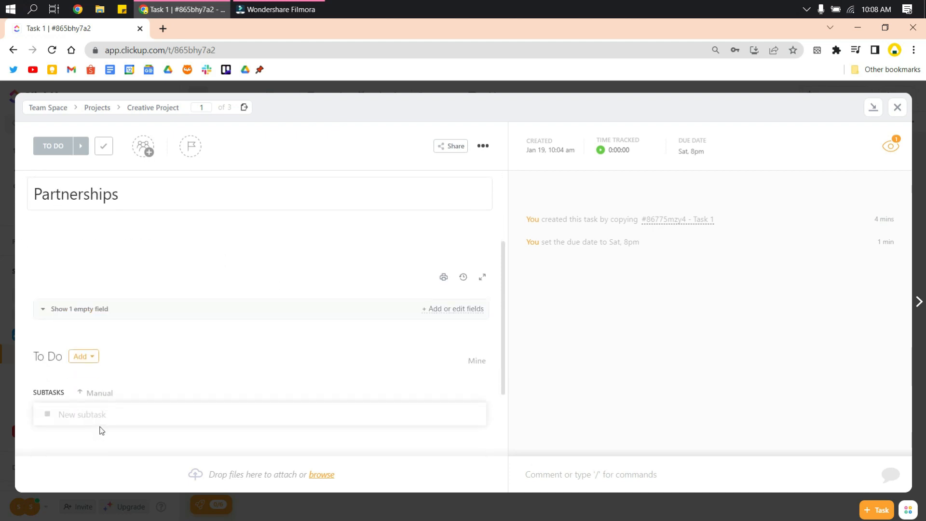
pyautogui.scroll(2, 91, 401)
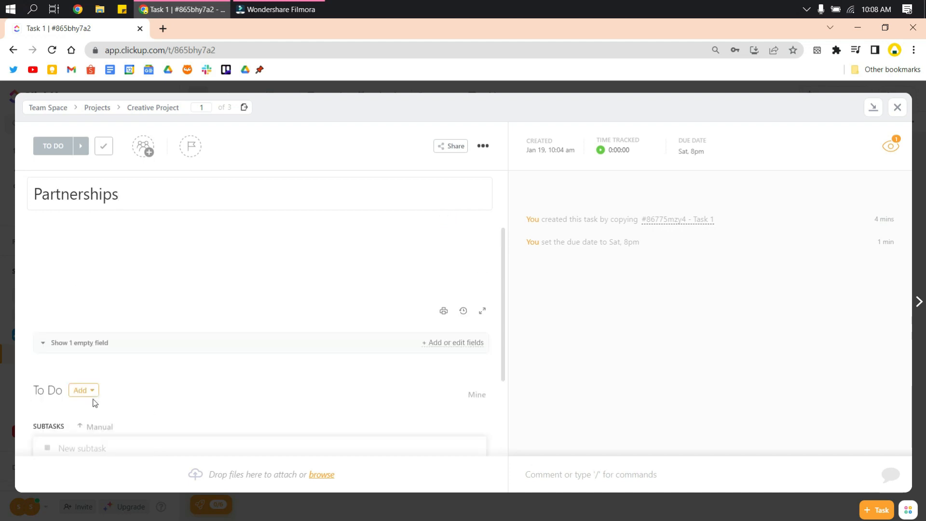
pyautogui.scroll(-2, 104, 314)
pyautogui.click(77, 417)
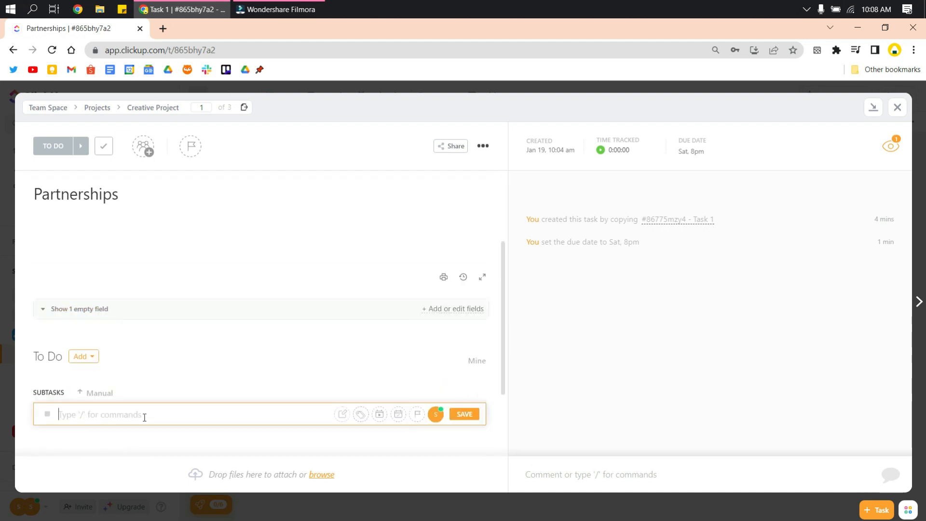
pyautogui.write('Contac')
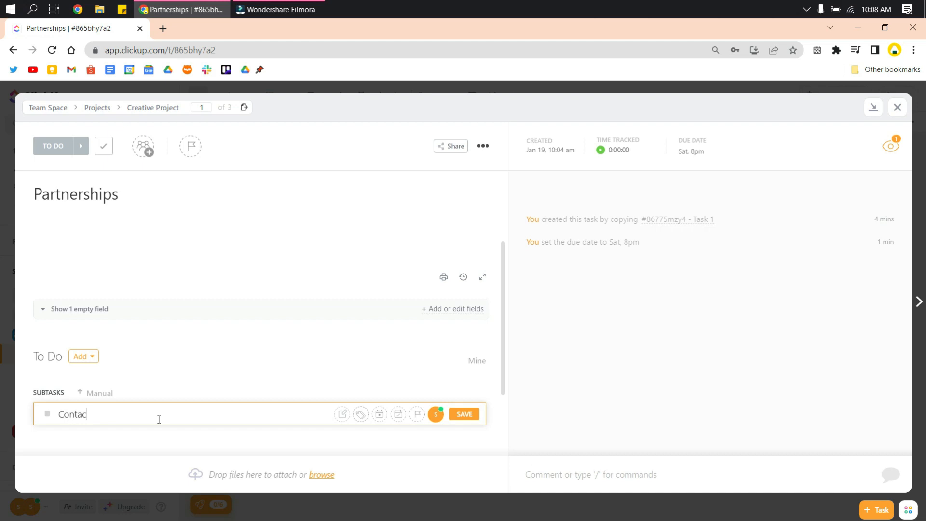
pyautogui.press('BackSpace')
pyautogui.press('BackSpace')
pyautogui.write('Mak')
pyautogui.scroll(-2, 159, 419)
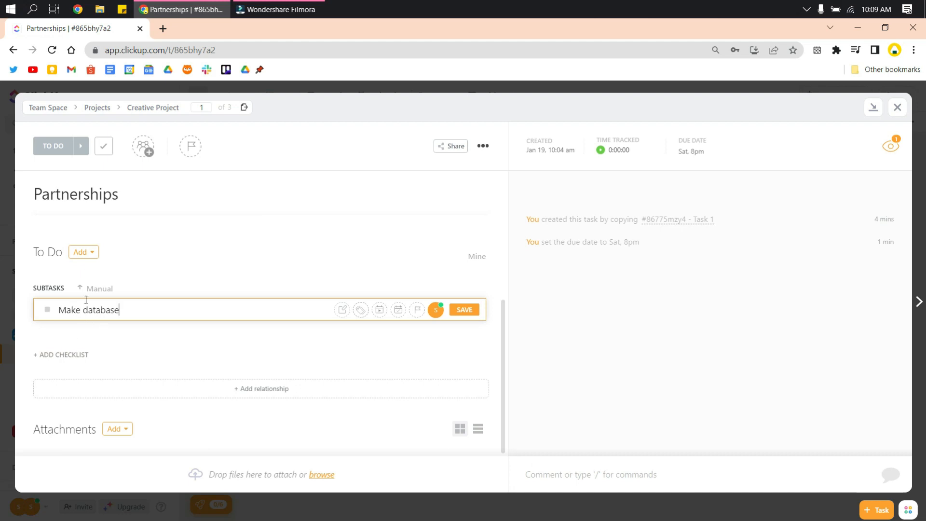
pyautogui.press('Return')
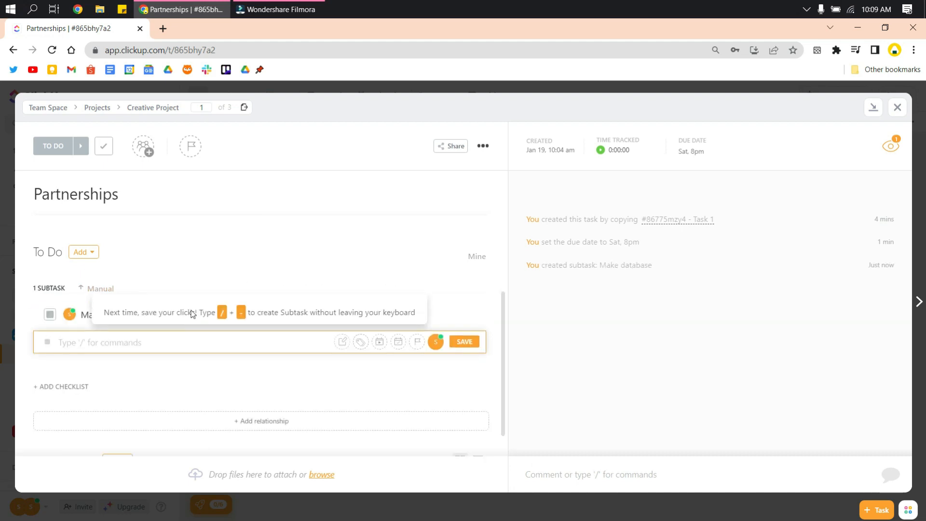
# Step: Add a second subtask named Contact establishments and close the task
pyautogui.write('Contact establishment')
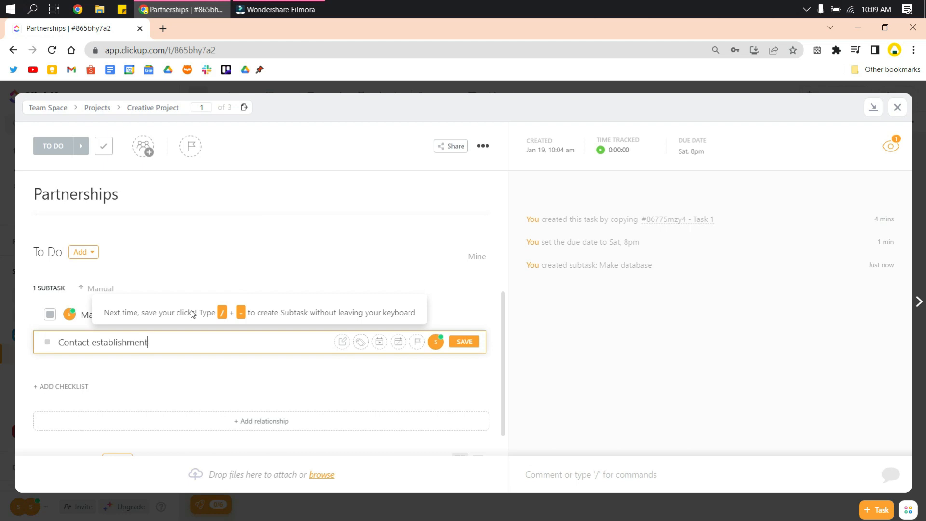
pyautogui.click(464, 341)
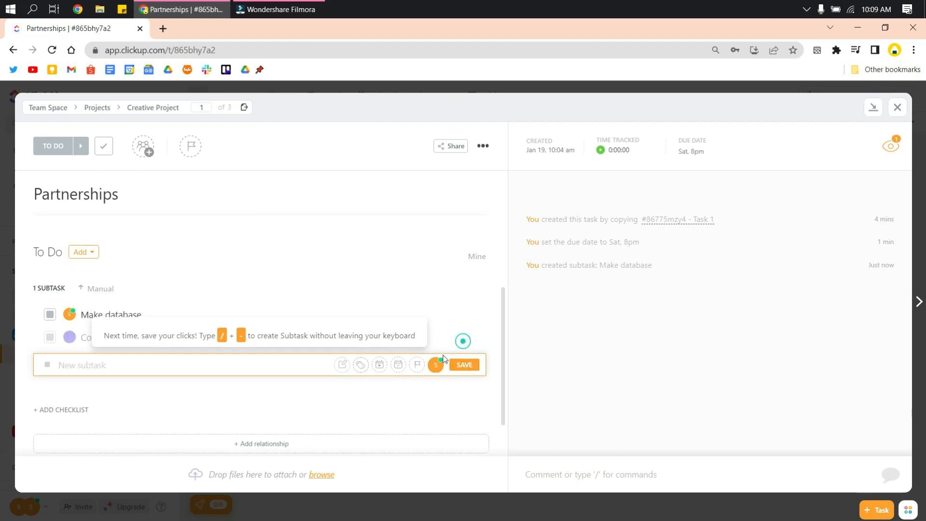
pyautogui.click(442, 261)
pyautogui.scroll(-1, 369, 329)
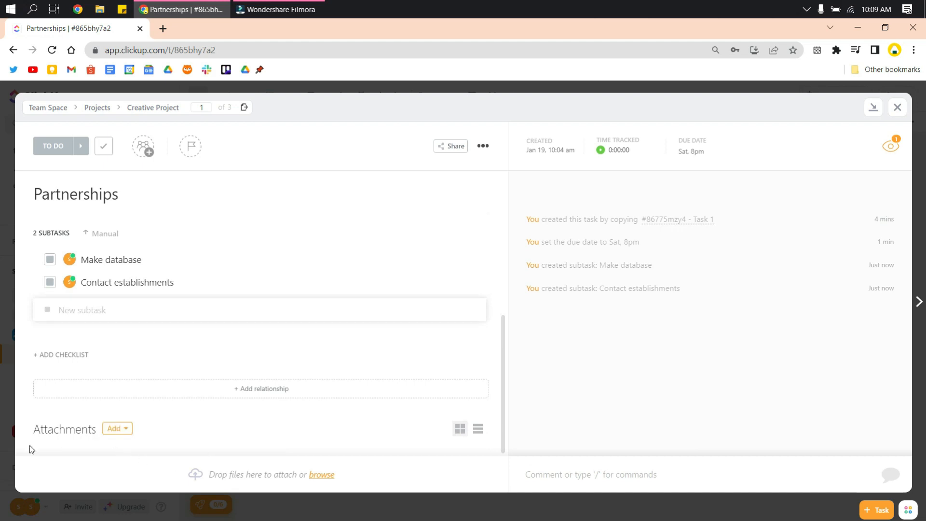
pyautogui.click(898, 108)
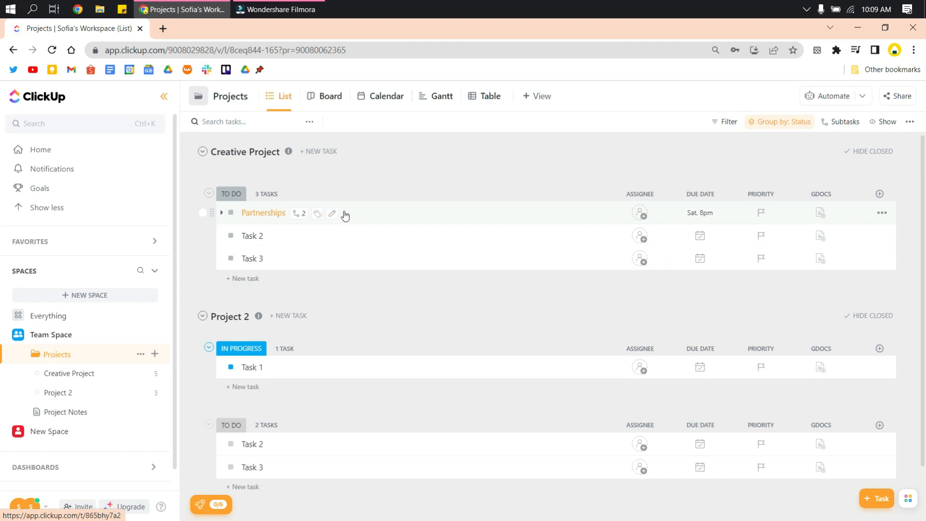
# Step: Expand the Partnerships task in the list to show its subtasks
pyautogui.click(345, 213)
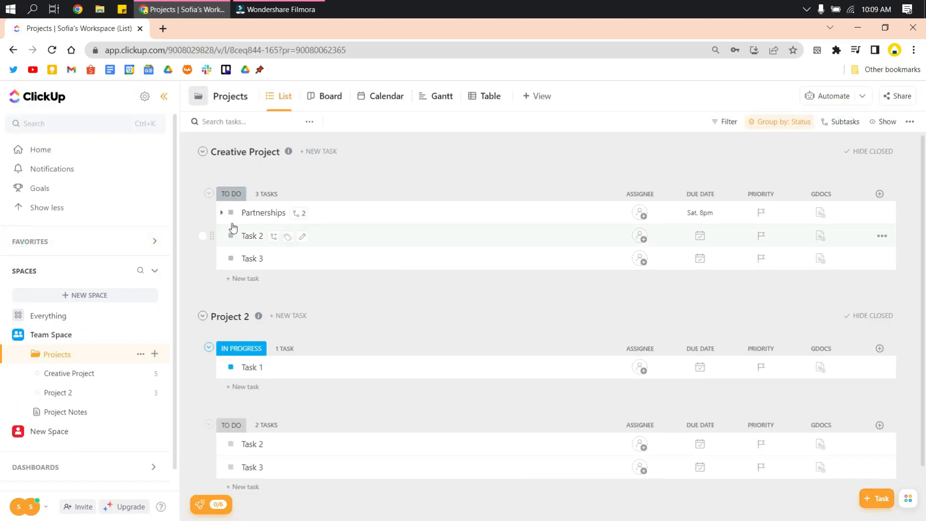
pyautogui.click(222, 212)
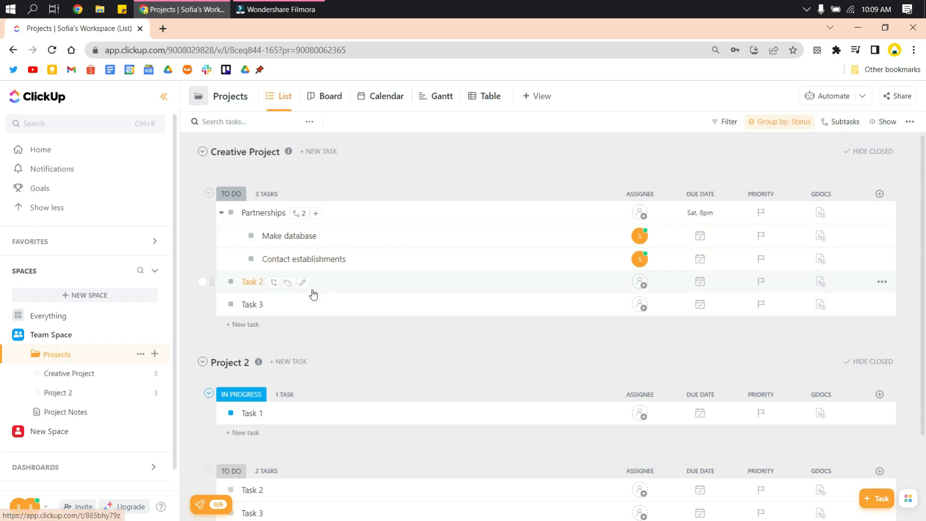
pyautogui.scroll(-1, 327, 283)
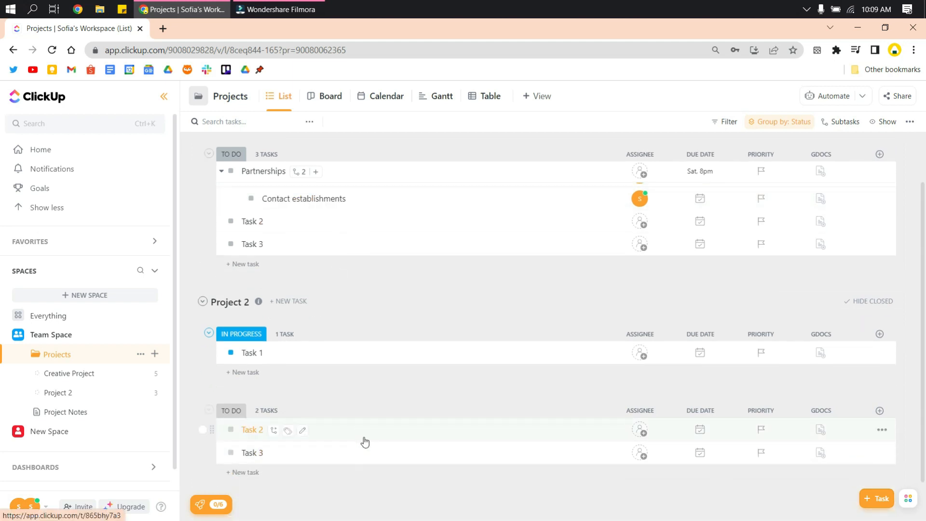
pyautogui.scroll(1, 356, 445)
pyautogui.scroll(-1, 356, 445)
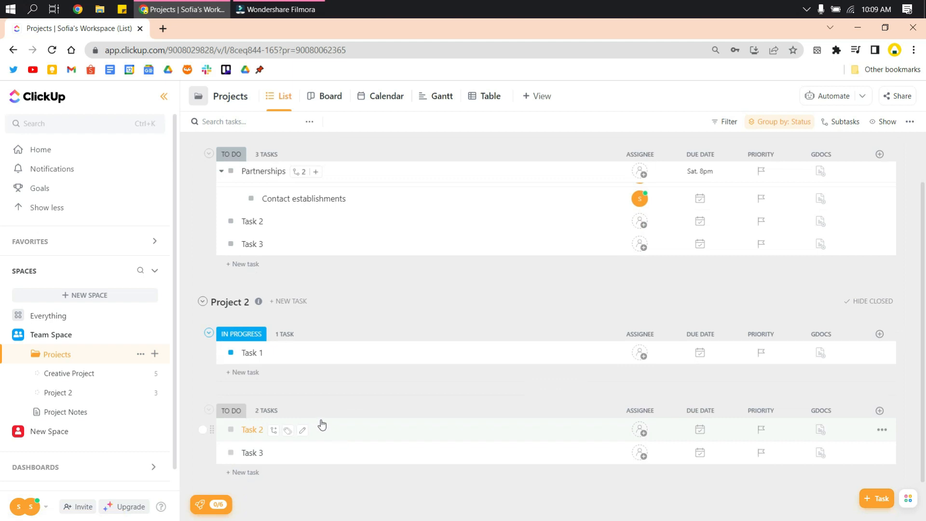
pyautogui.click(210, 410)
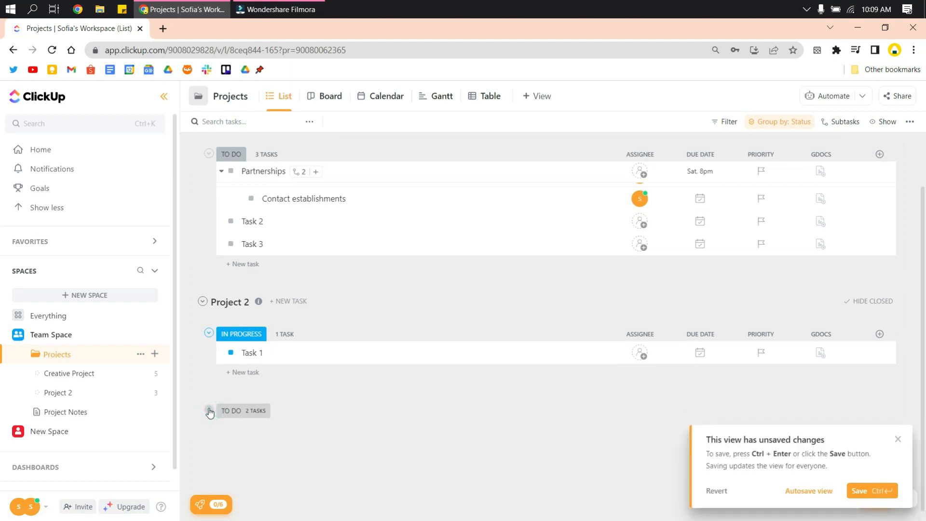
pyautogui.click(210, 411)
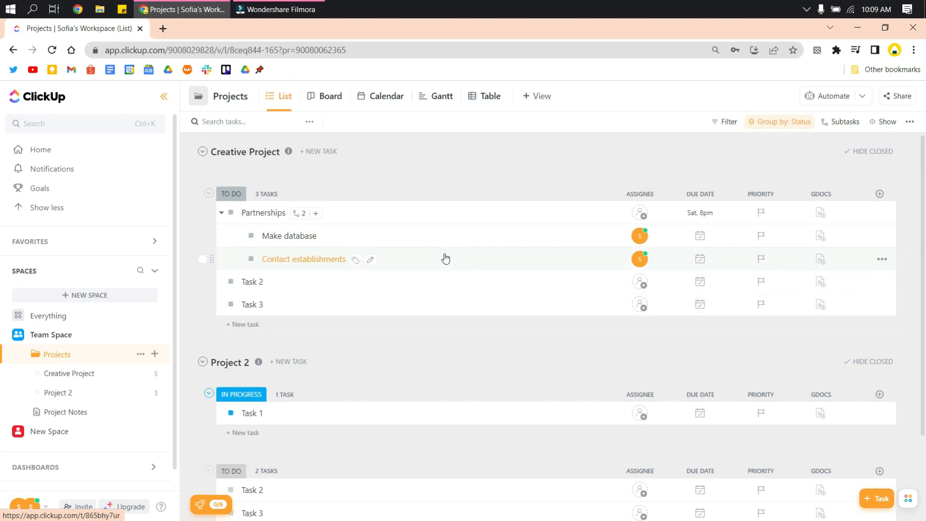
# Step: Open the options menu of the Contact establishments subtask
pyautogui.click(882, 259)
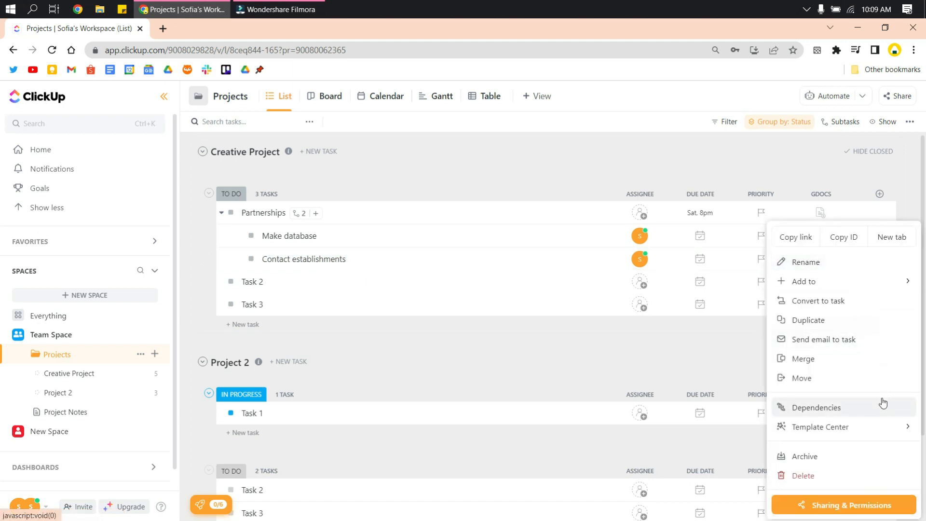
pyautogui.click(500, 347)
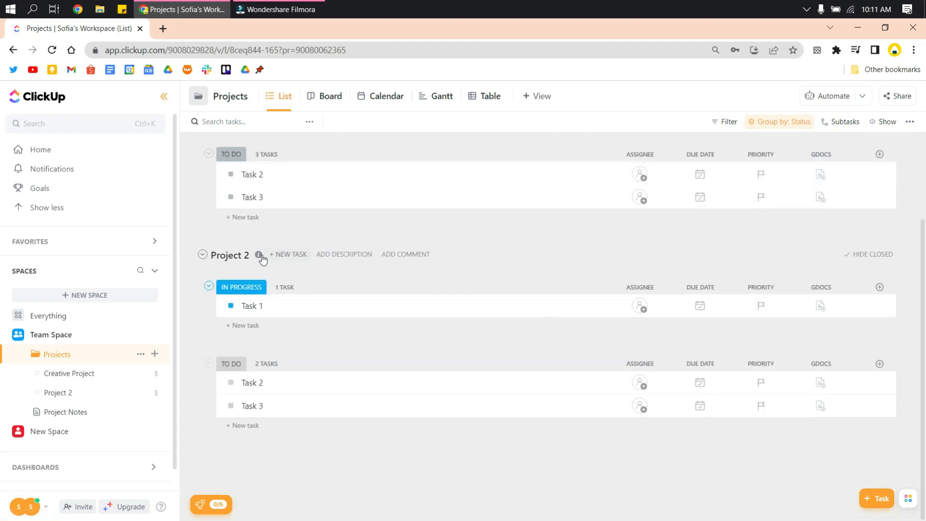
# Step: Set the status of Task 1 in Project 2 to Done
pyautogui.click(294, 288)
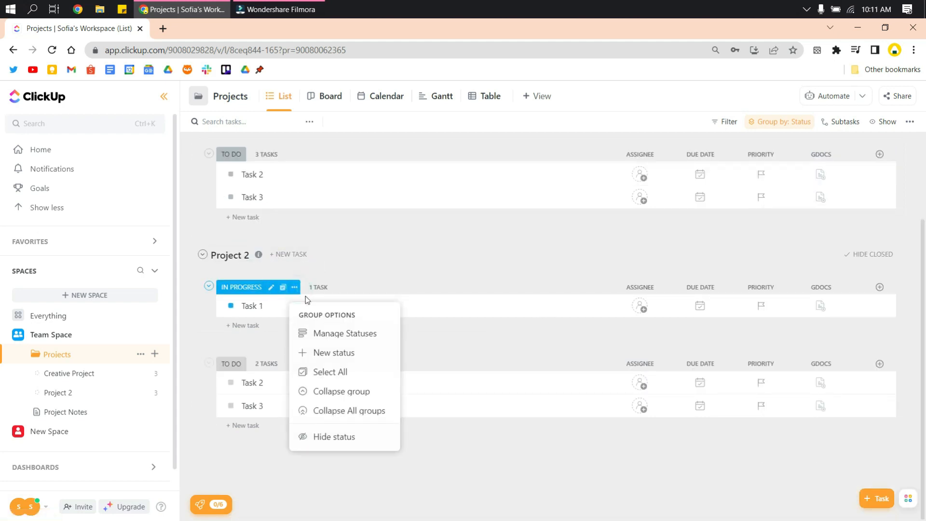
pyautogui.click(209, 318)
pyautogui.click(230, 306)
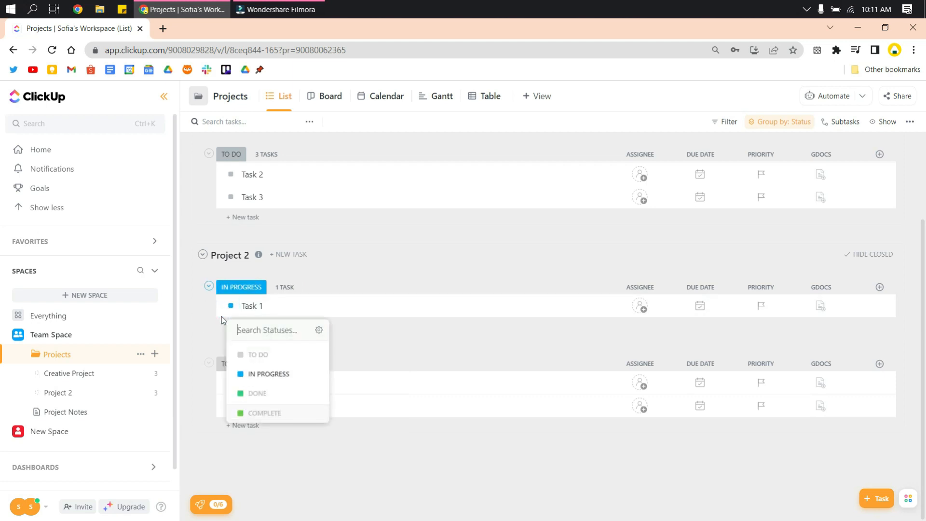
pyautogui.click(251, 393)
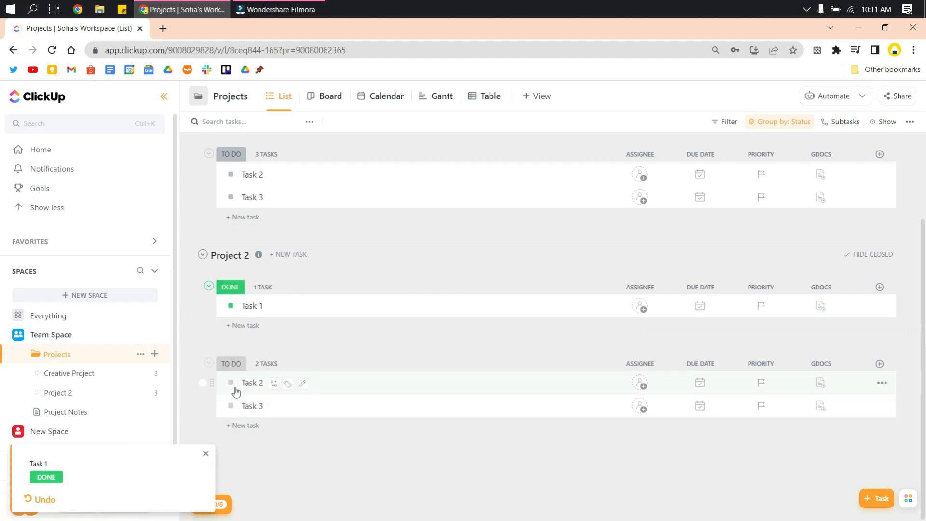
# Step: Set Project 2's Task 3 status to In Progress and Task 2 status to Done
pyautogui.click(231, 384)
pyautogui.click(261, 449)
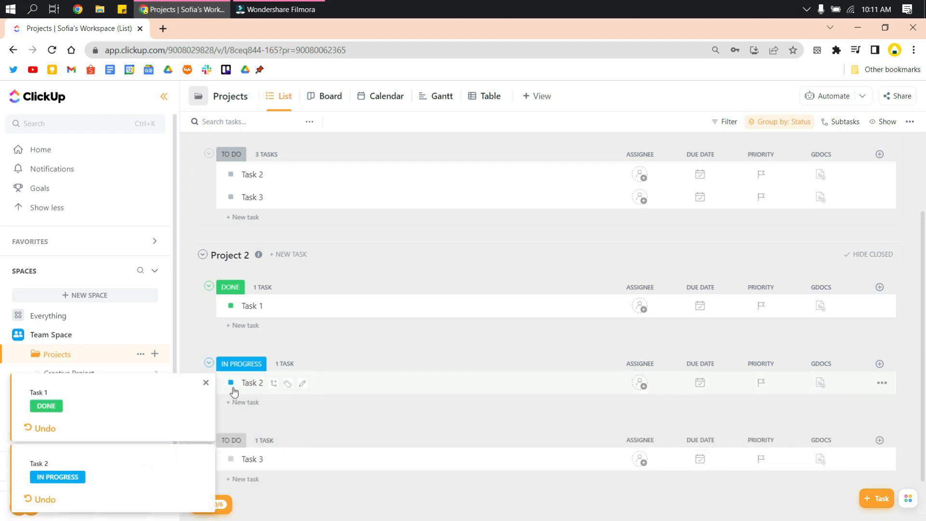
pyautogui.click(231, 459)
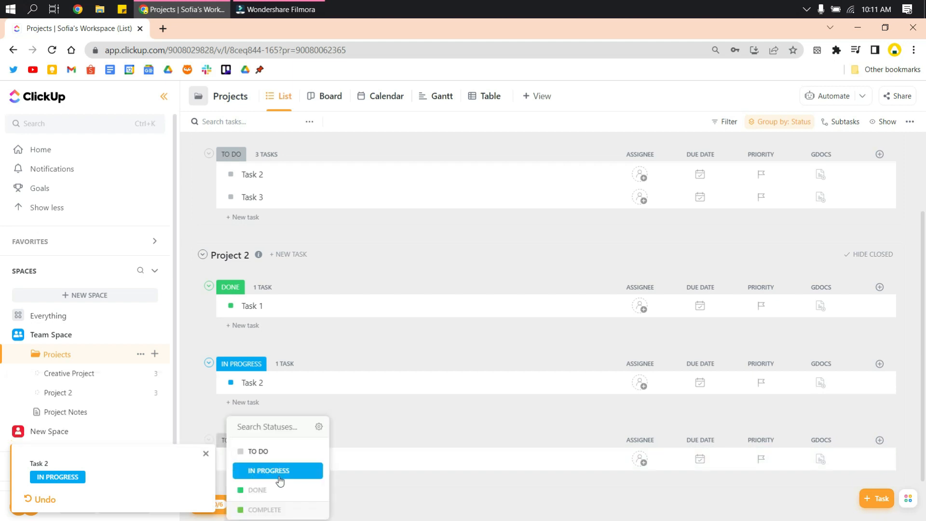
pyautogui.click(261, 469)
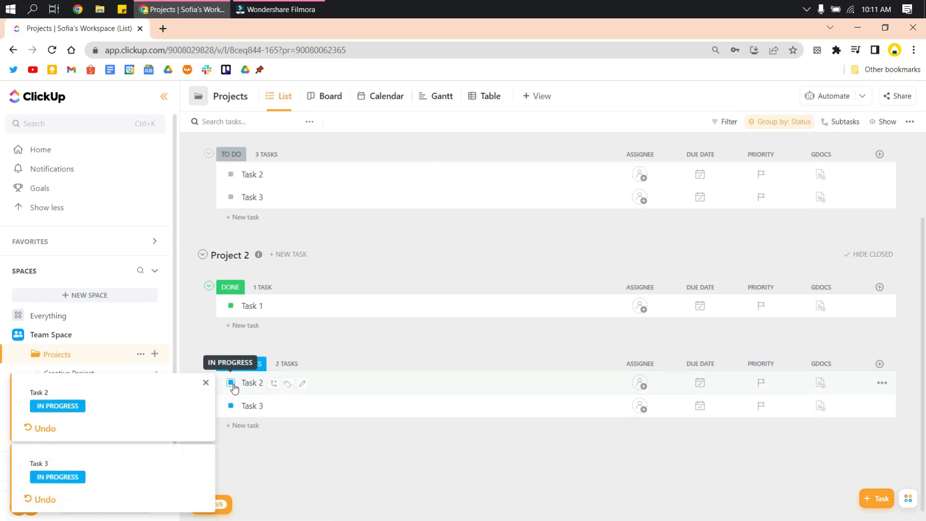
pyautogui.click(231, 383)
pyautogui.click(261, 470)
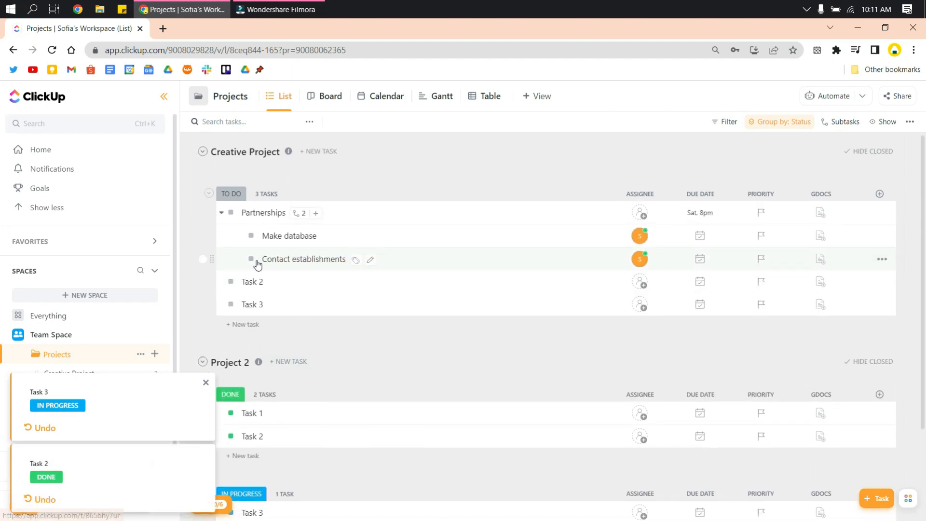
# Step: Set the Contact establishments and Make database subtasks to In Progress
pyautogui.click(251, 258)
pyautogui.click(286, 327)
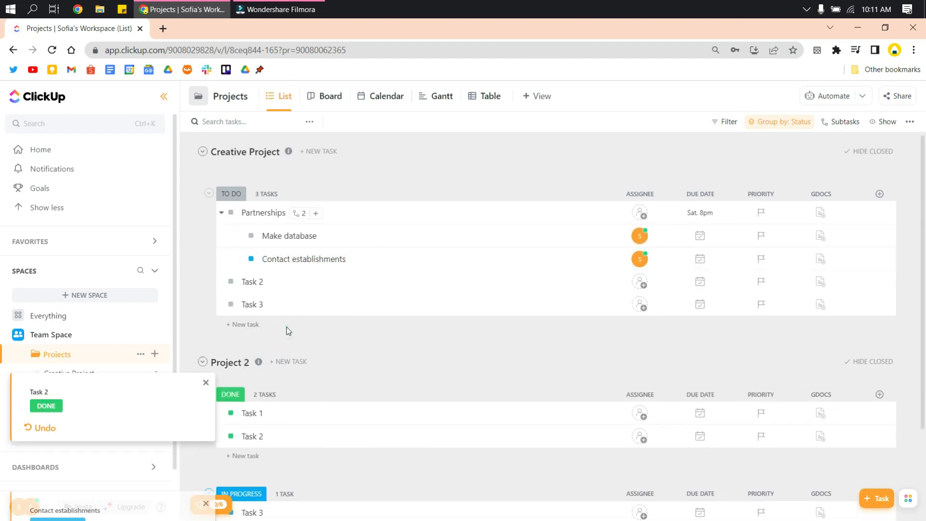
pyautogui.click(252, 236)
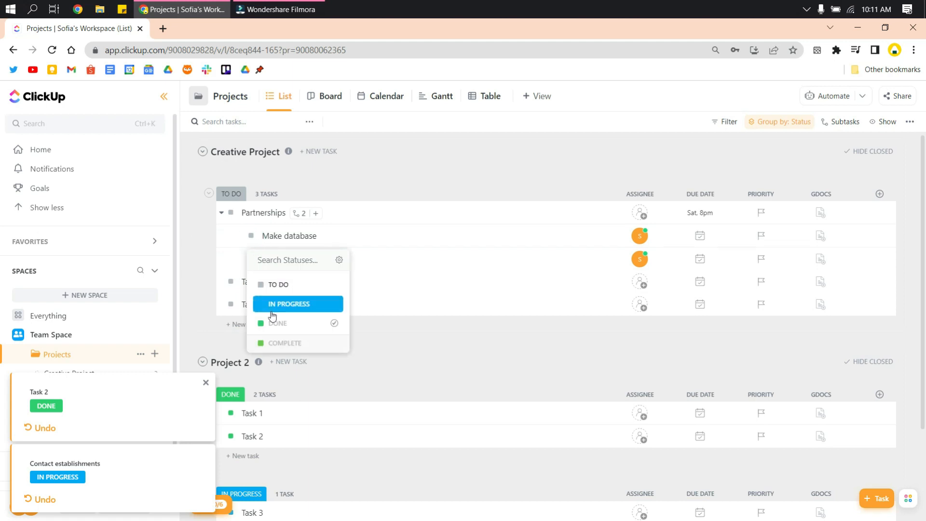
pyautogui.click(286, 302)
pyautogui.scroll(-3, 351, 365)
pyautogui.scroll(3, 351, 366)
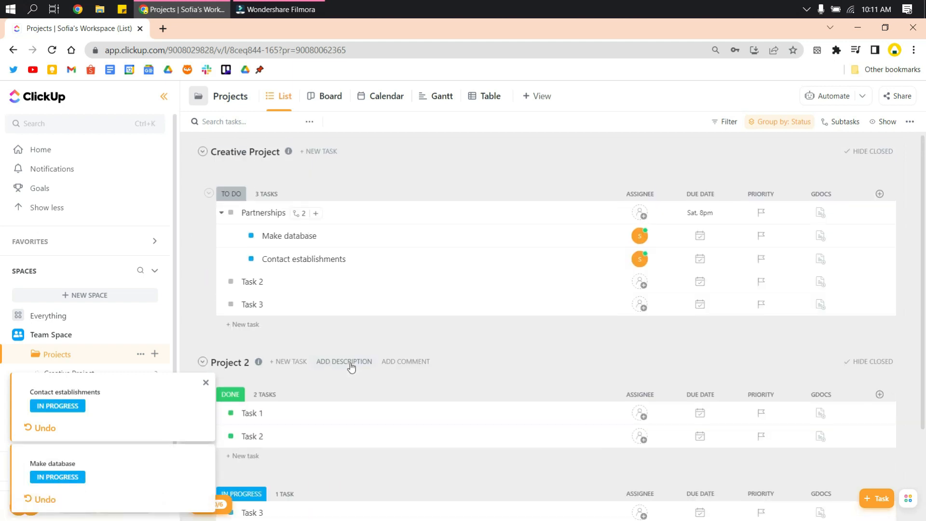
# Step: Set both Partnerships subtasks, Contact establishments and Make database, to Done
pyautogui.click(251, 259)
pyautogui.click(281, 349)
pyautogui.click(251, 235)
pyautogui.click(278, 326)
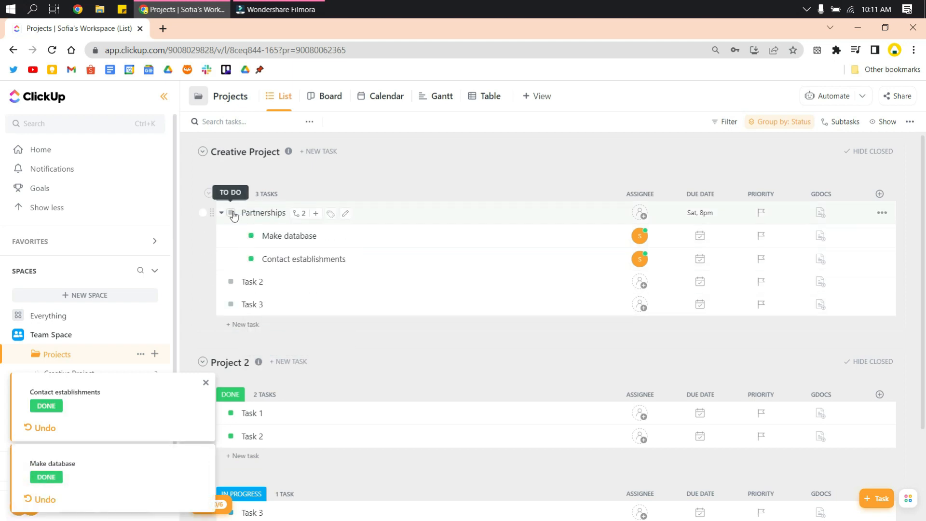
# Step: Set the Partnerships task status to Done
pyautogui.click(231, 213)
pyautogui.click(256, 300)
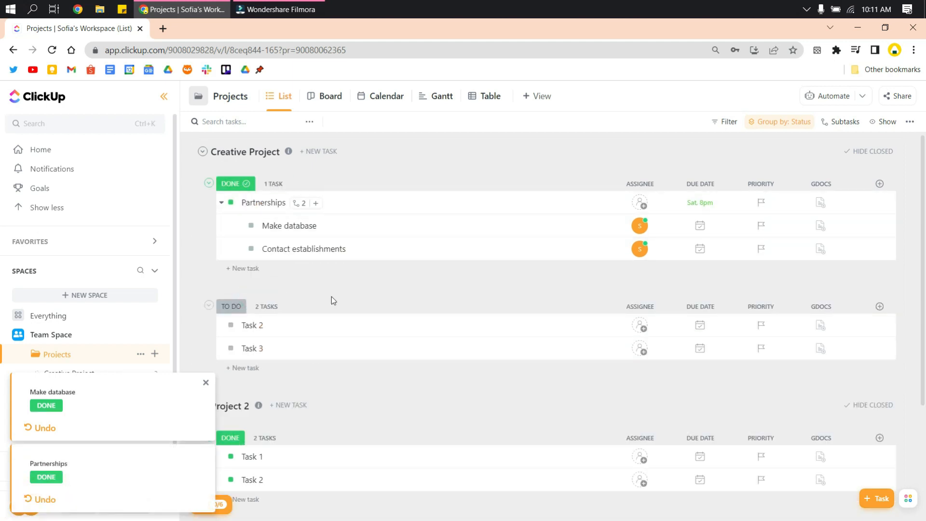
pyautogui.scroll(-3, 331, 298)
pyautogui.scroll(2, 331, 300)
# Step: Switch the Projects folder to Board view and dismiss the introductory tip
pyautogui.click(206, 383)
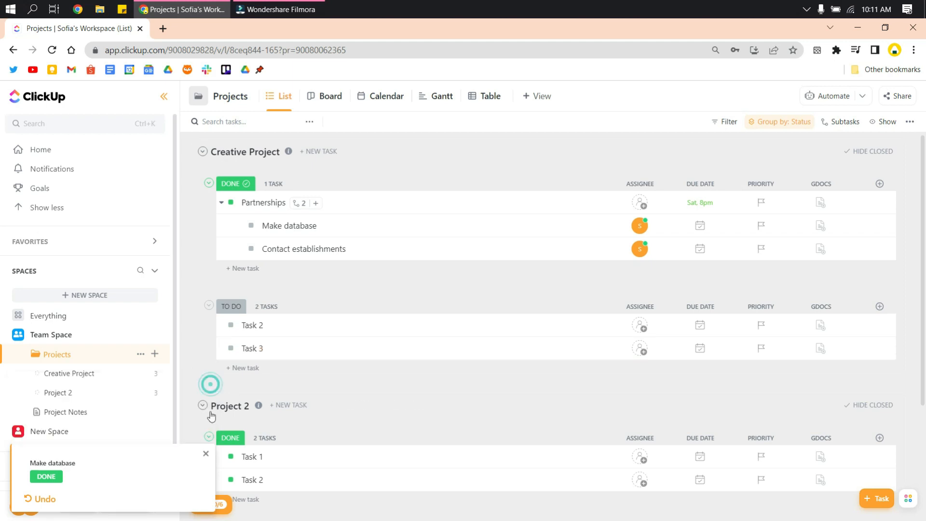
pyautogui.click(206, 454)
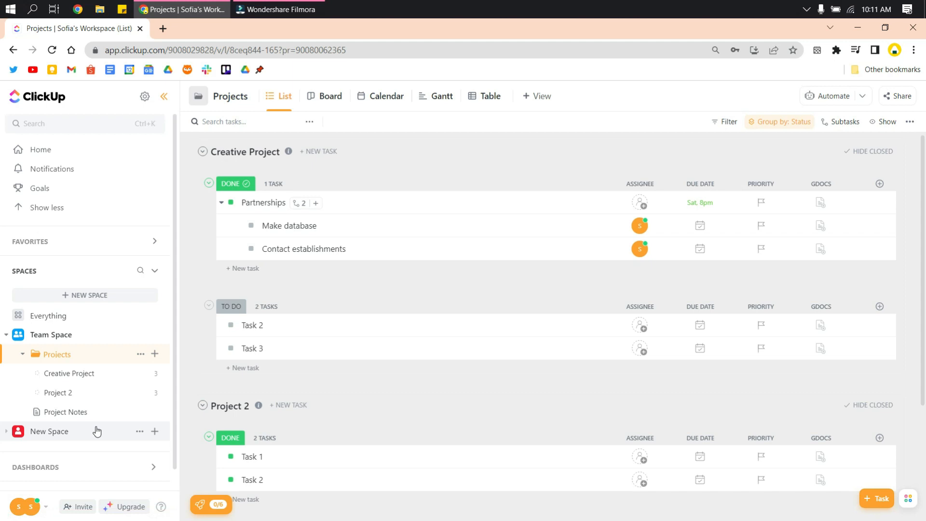
pyautogui.click(339, 97)
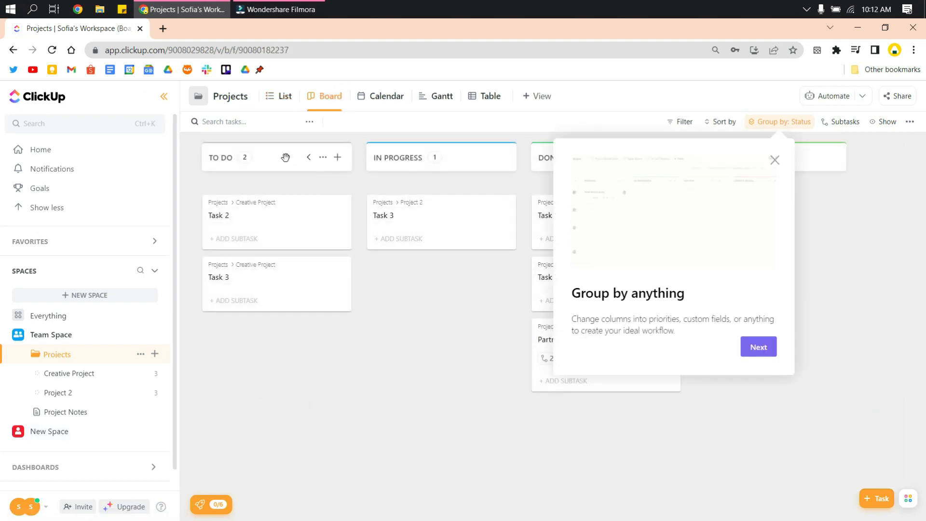
pyautogui.click(774, 161)
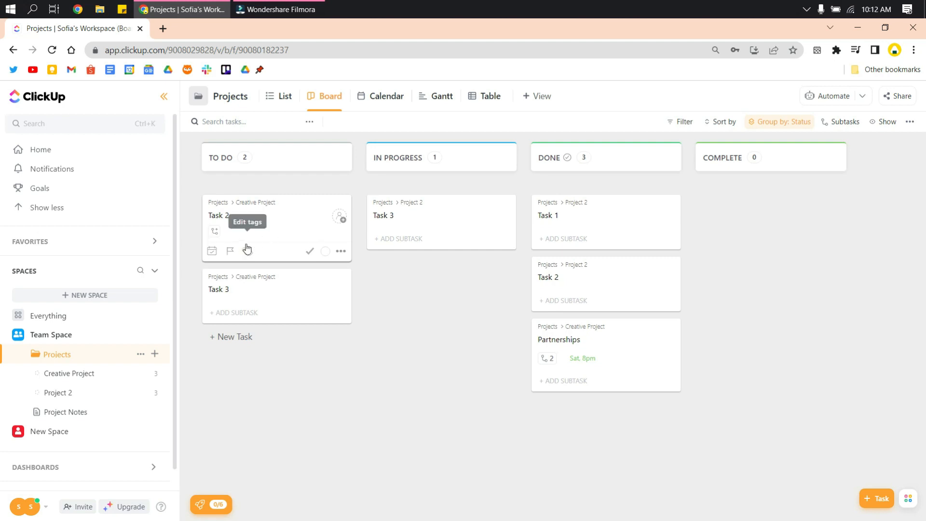
# Step: Try the quick actions and tag options on the Task 2 and Task 3 board cards
pyautogui.click(324, 250)
pyautogui.click(324, 251)
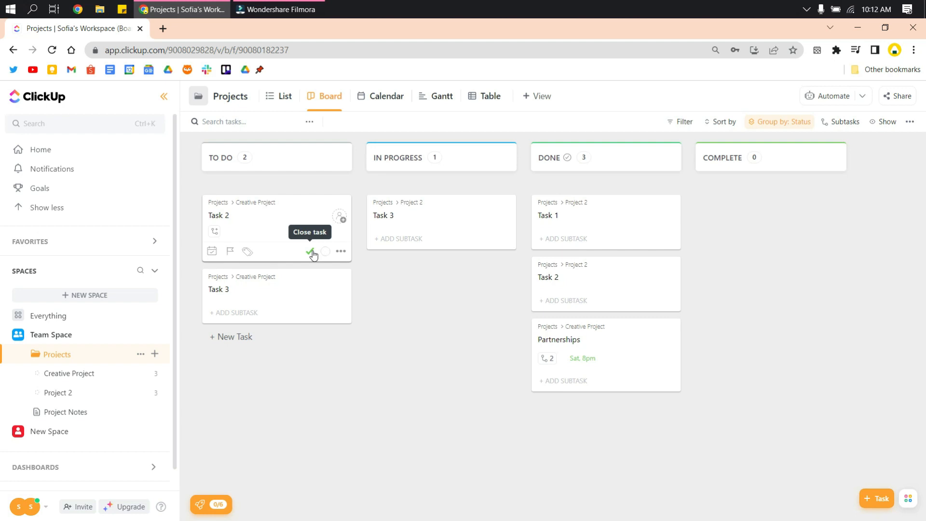
pyautogui.click(245, 252)
pyautogui.click(465, 276)
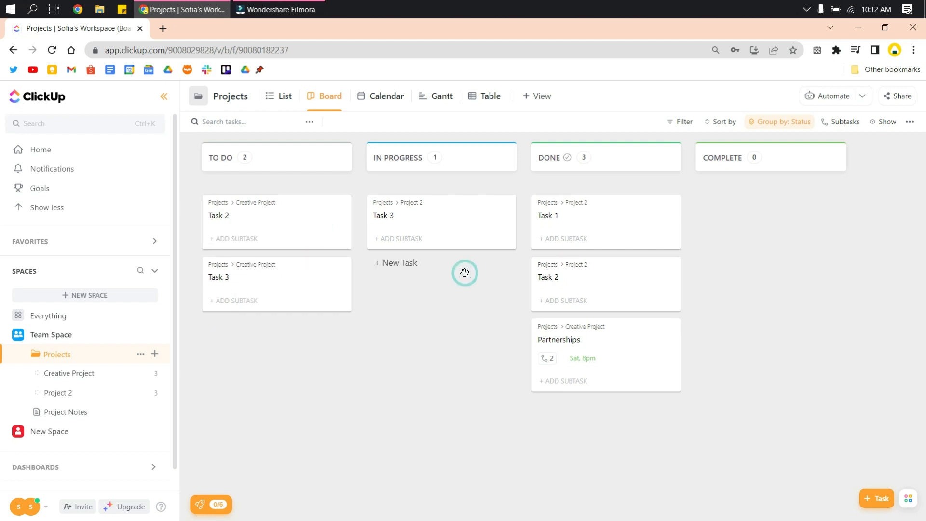
pyautogui.click(243, 313)
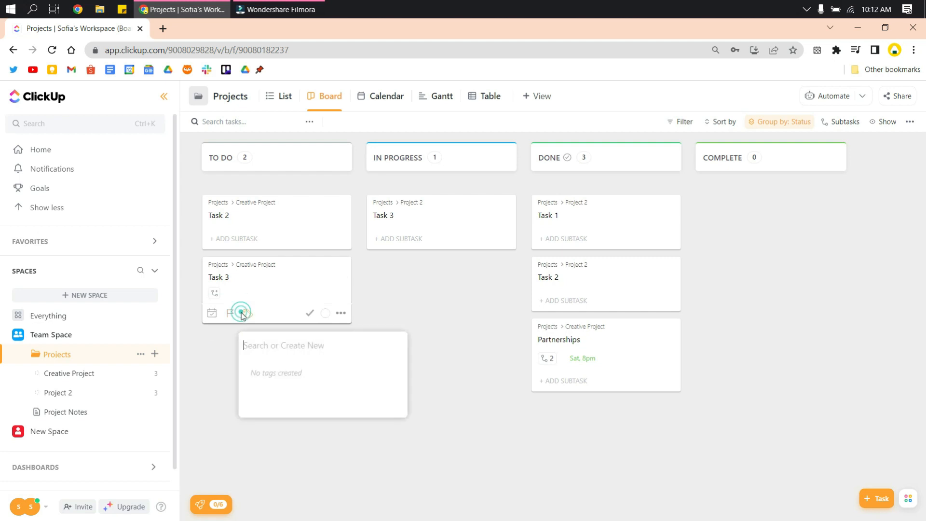
pyautogui.click(429, 343)
# Step: Open Creative Project's Task 3 and add a subtask named Subtask 1
pyautogui.click(227, 279)
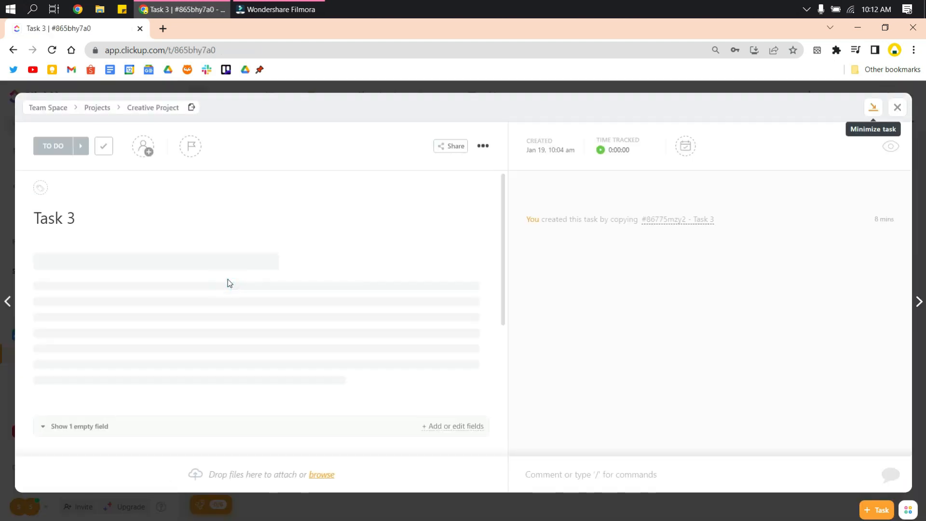
pyautogui.click(100, 337)
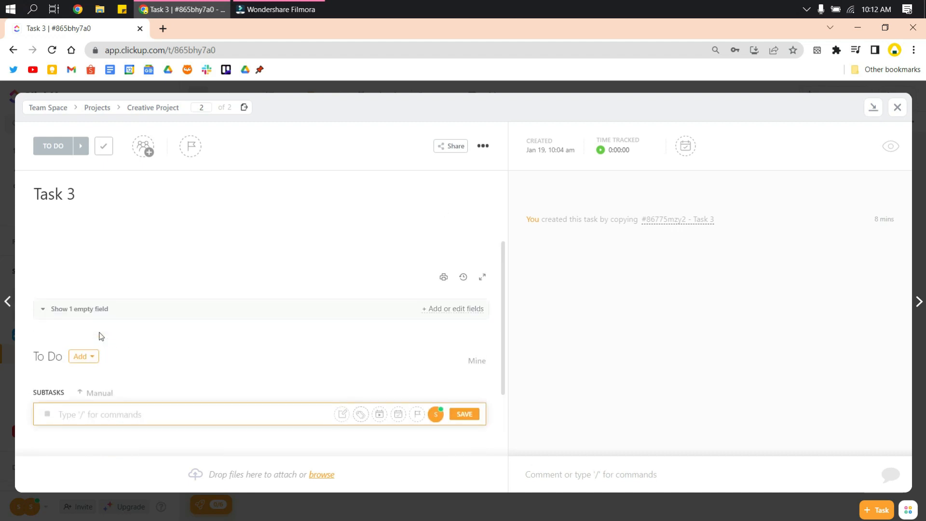
pyautogui.write('Subtask 1')
pyautogui.press('Return')
# Step: Add a second subtask named Subtask 2 and close the task
pyautogui.write('Sub')
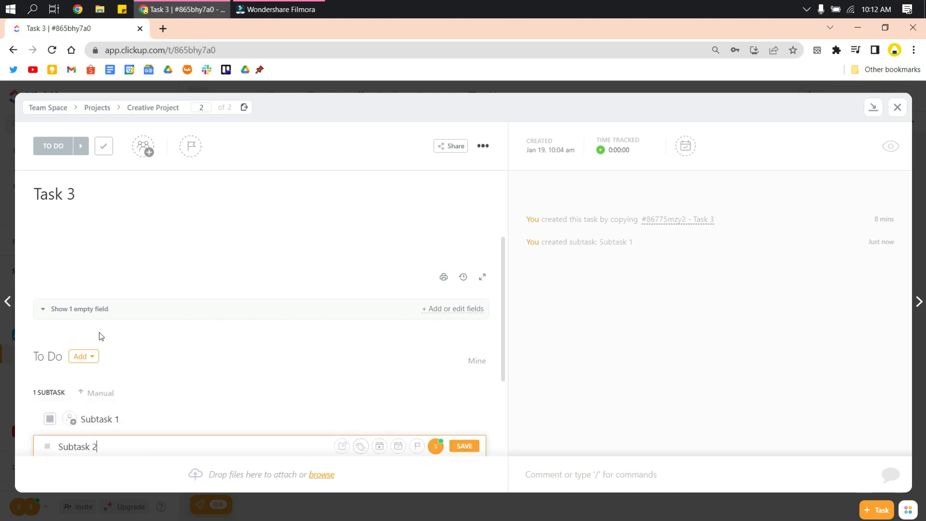
pyautogui.write('task 2')
pyautogui.press('Return')
pyautogui.scroll(-3, 359, 361)
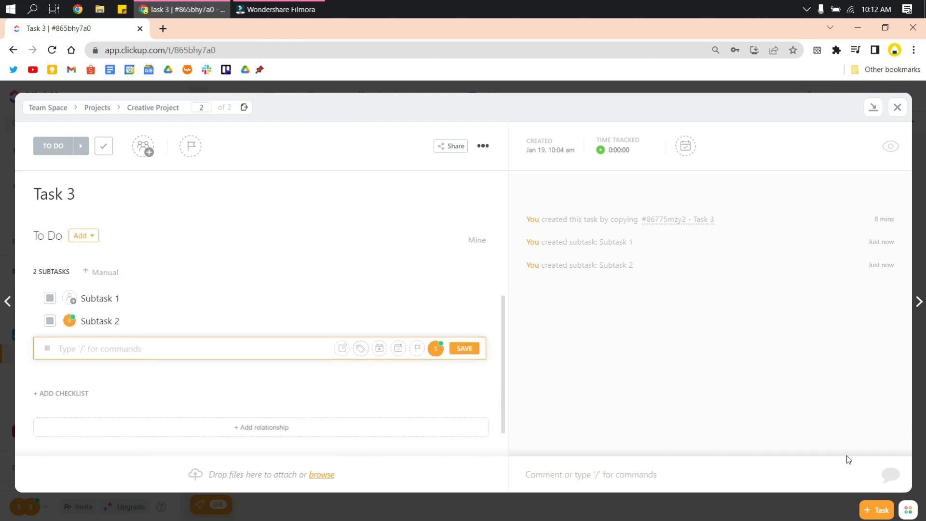
pyautogui.click(897, 107)
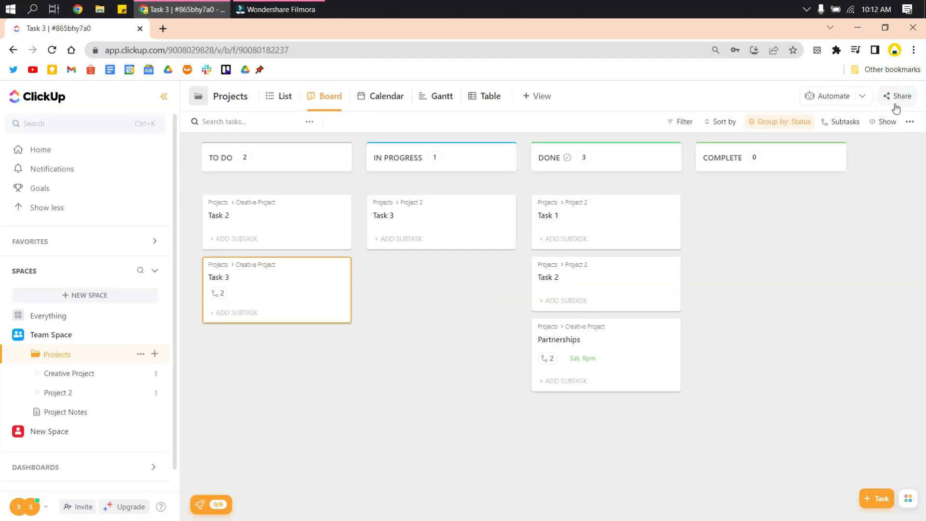
# Step: Expand Task 3's subtasks on its board card
pyautogui.click(219, 296)
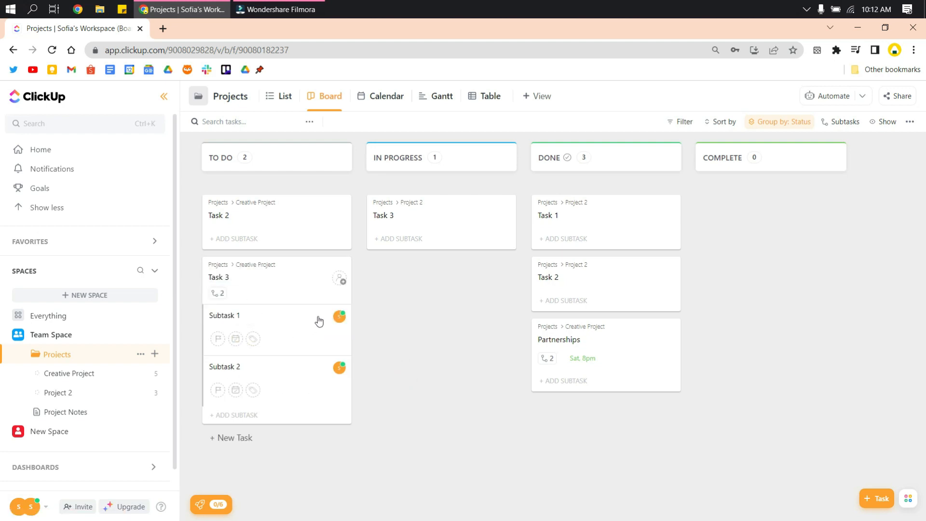
pyautogui.click(406, 310)
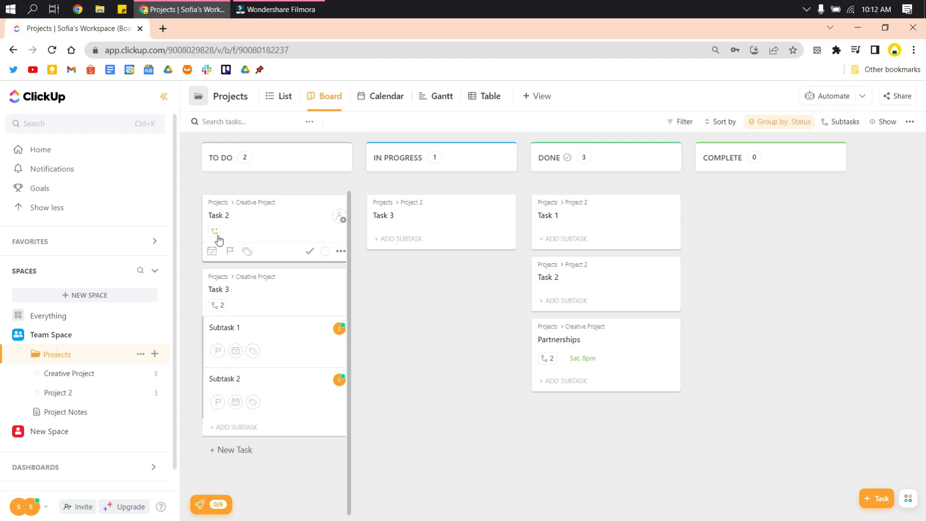
# Step: Look through the folder's Calendar and Gantt views
pyautogui.click(384, 99)
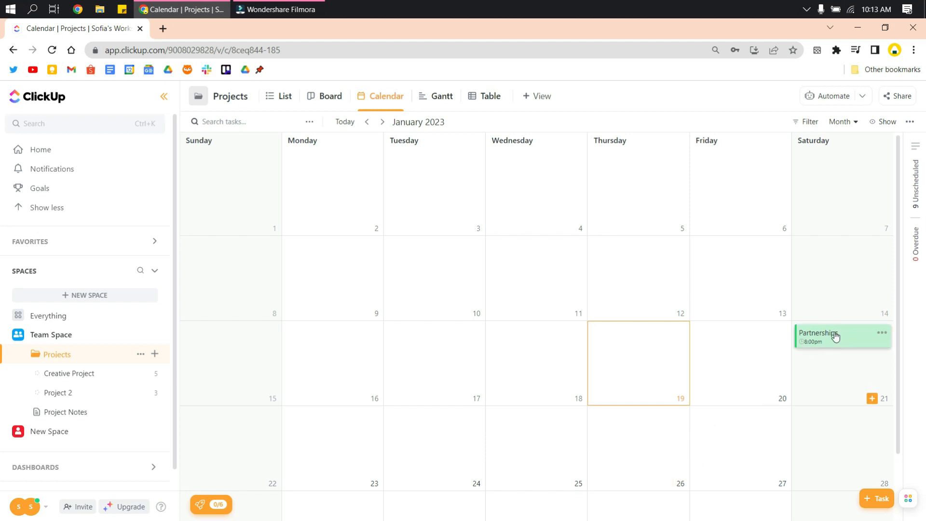
pyautogui.click(425, 99)
pyautogui.click(449, 96)
pyautogui.click(450, 99)
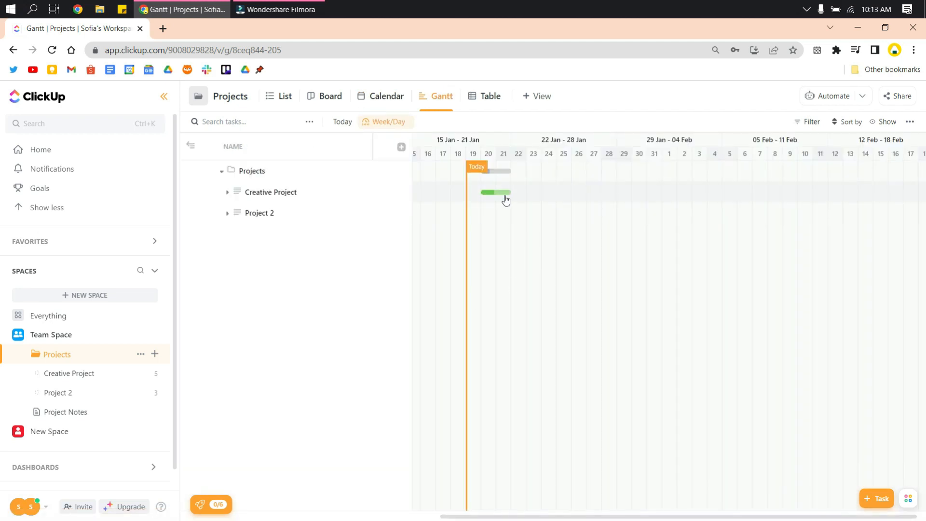
# Step: In Gantt view, expand both lists and stretch the Partnerships bar to span about 21 to 28 January
pyautogui.click(228, 191)
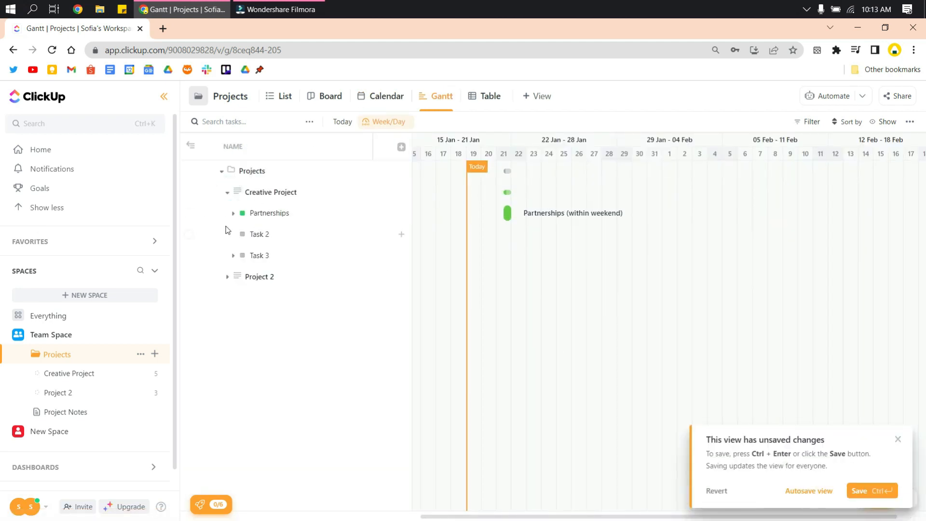
pyautogui.click(227, 276)
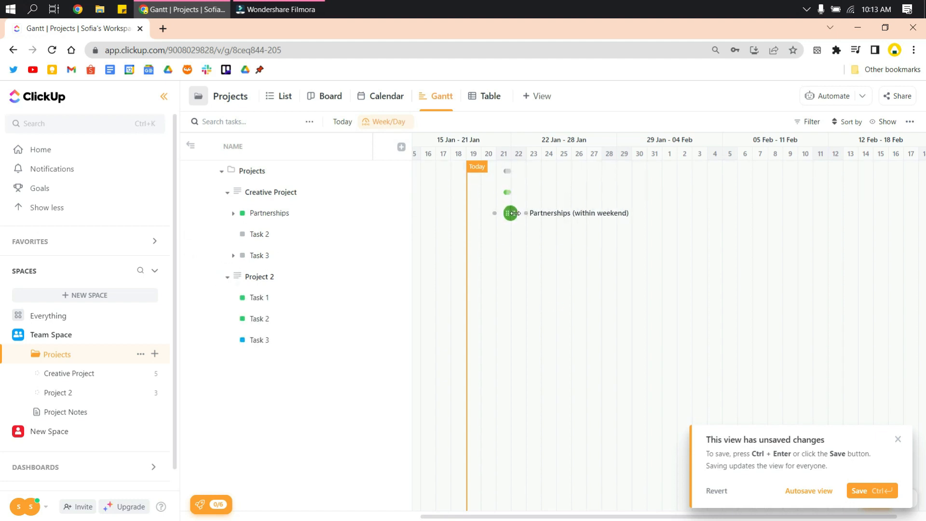
pyautogui.moveTo(511, 213); pyautogui.dragTo(602, 217)
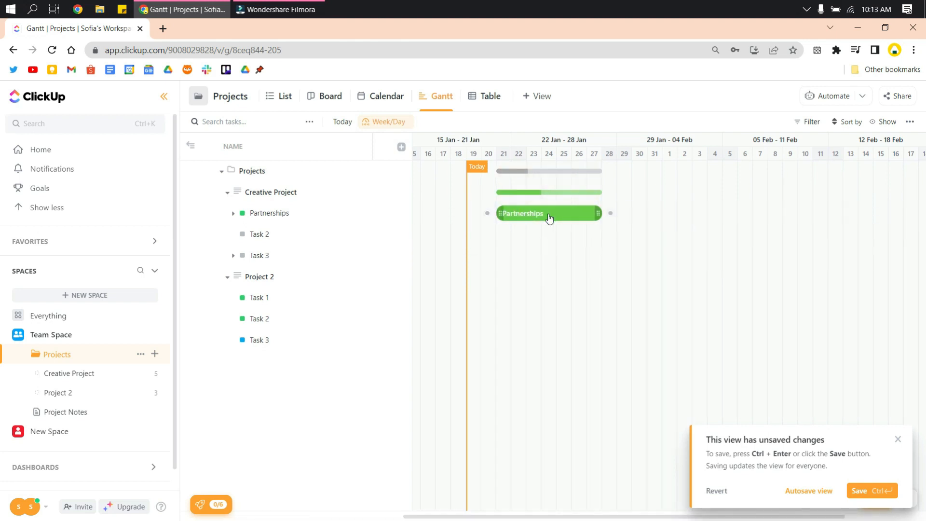
# Step: Open the folder's Table view
pyautogui.click(497, 99)
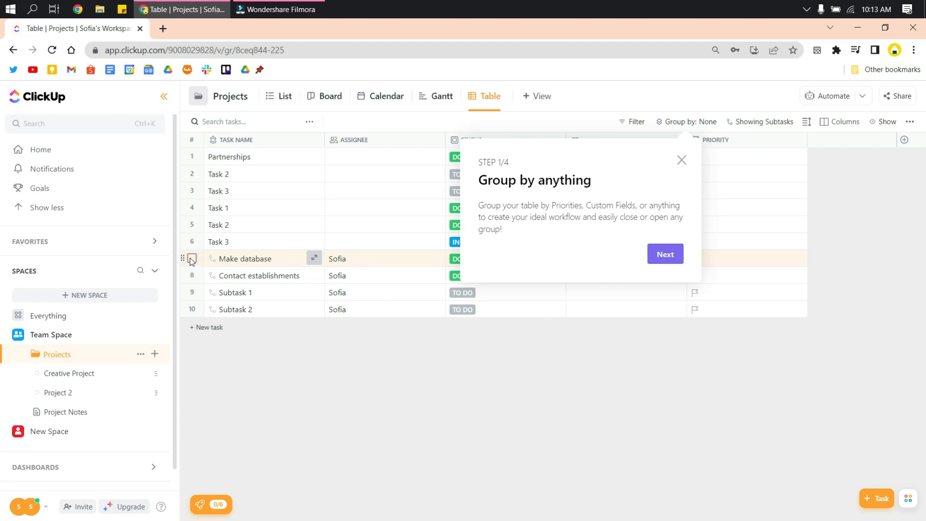
pyautogui.scroll(-1, 113, 413)
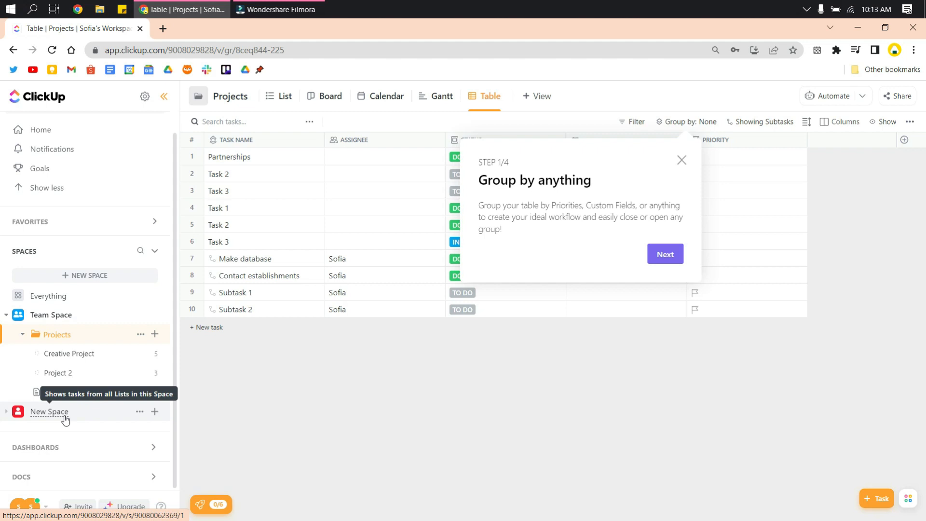
# Step: Open New Space and expand the Dashboards section
pyautogui.click(65, 418)
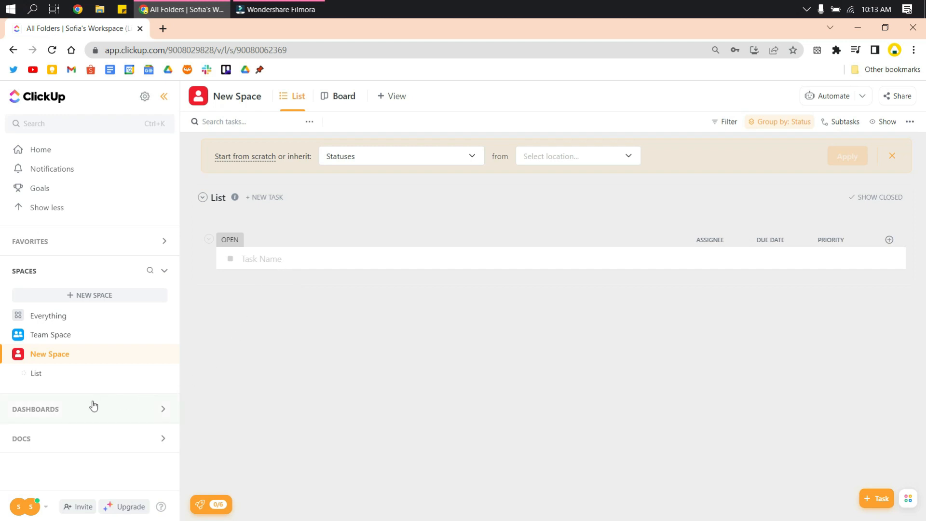
pyautogui.click(73, 416)
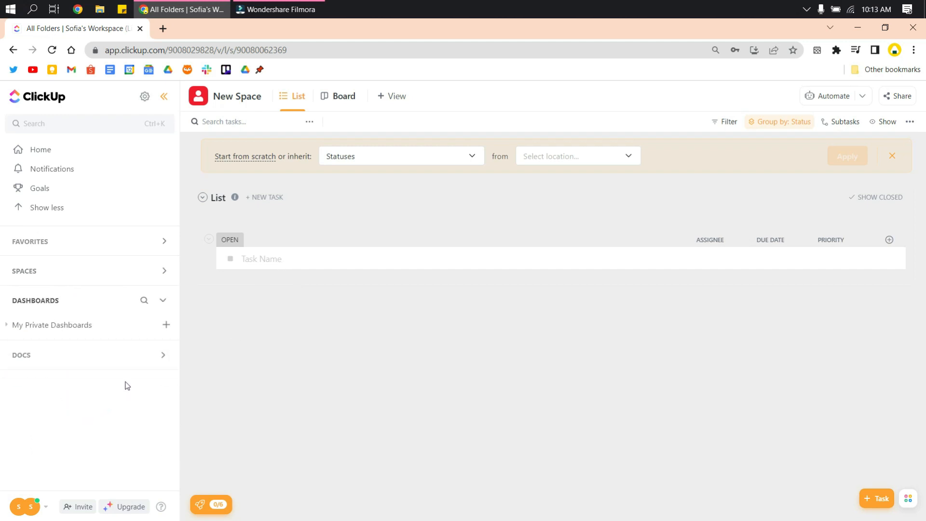
# Step: Create a private dashboard from the Simple Dashboard template with location List, dismiss the tip, and scroll through its widgets
pyautogui.click(167, 324)
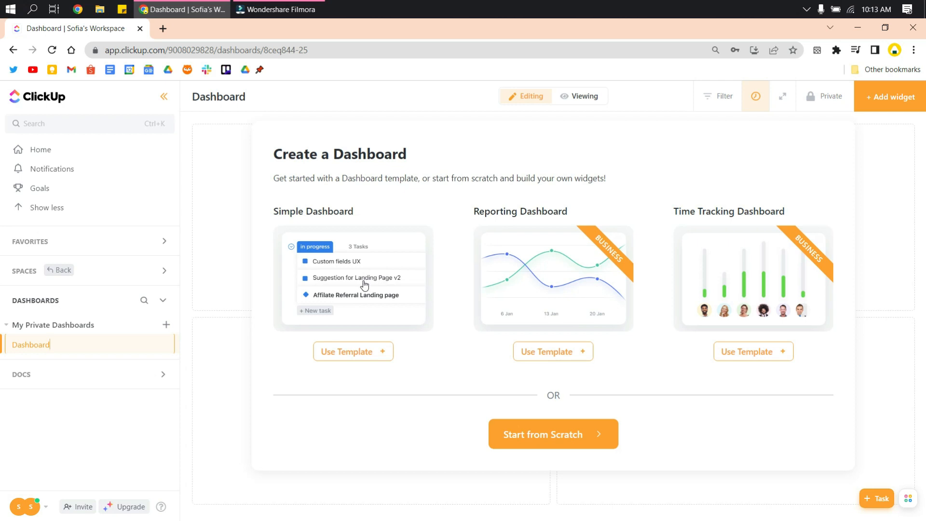
pyautogui.click(355, 356)
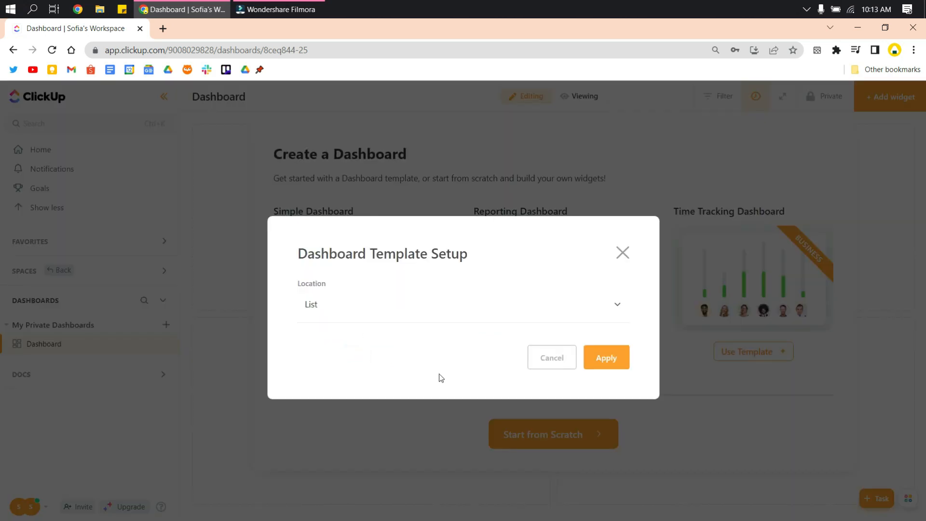
pyautogui.click(608, 359)
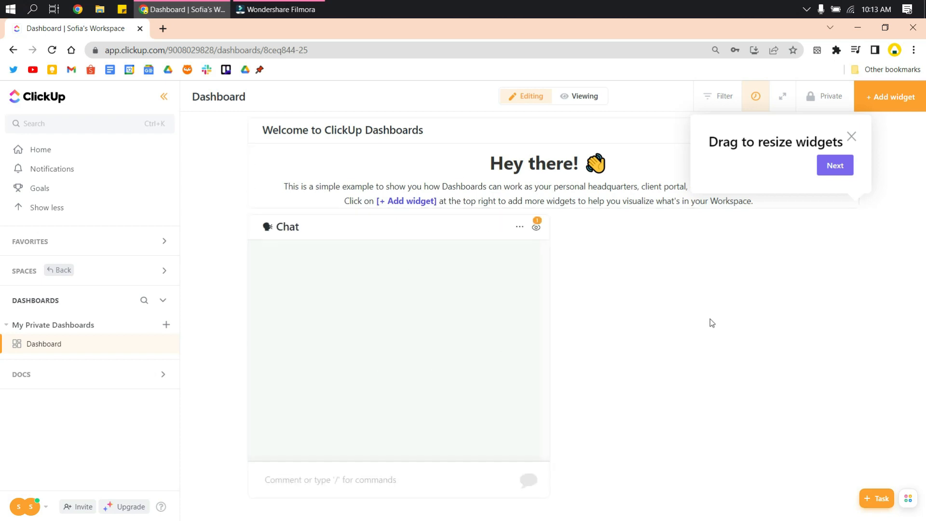
pyautogui.click(852, 136)
pyautogui.scroll(-5, 849, 132)
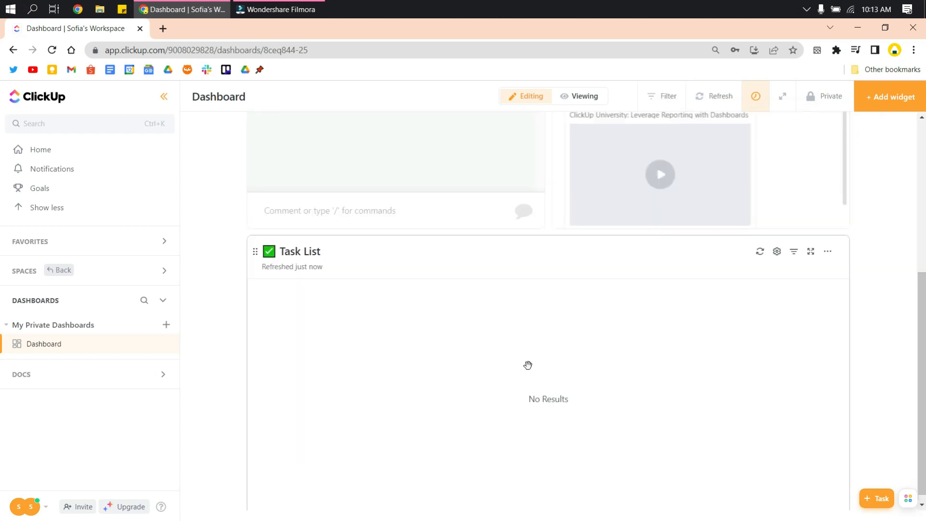
pyautogui.scroll(6, 527, 365)
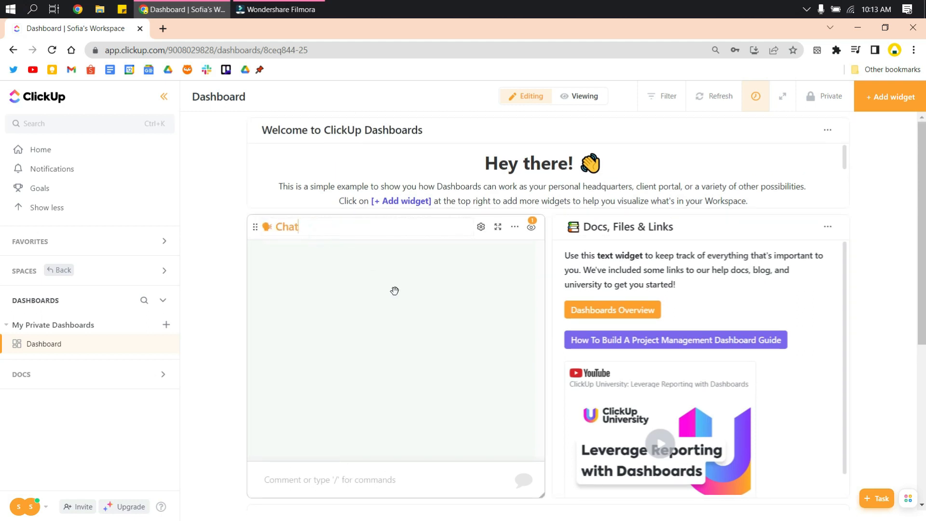
pyautogui.scroll(-5, 393, 290)
pyautogui.scroll(-1, 400, 355)
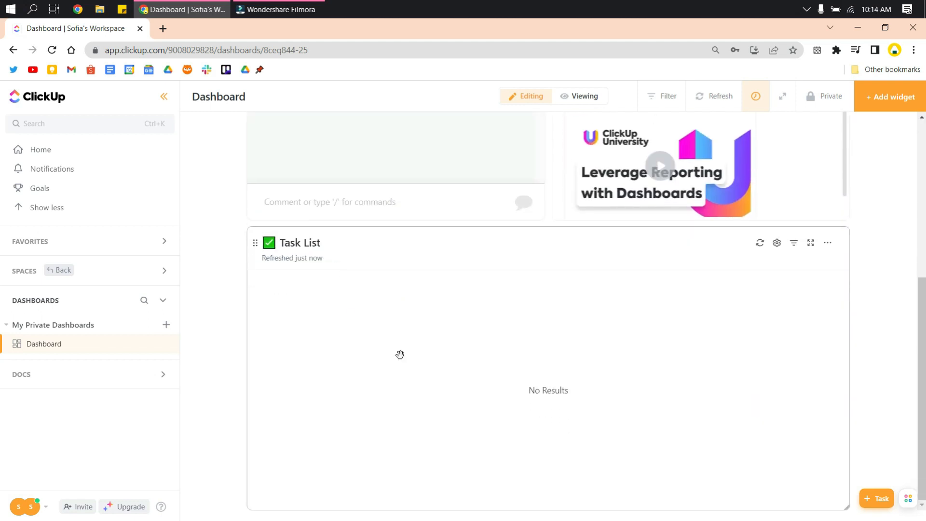
# Step: Create a new Doc from the Docs section and title it Copywriting
pyautogui.click(112, 374)
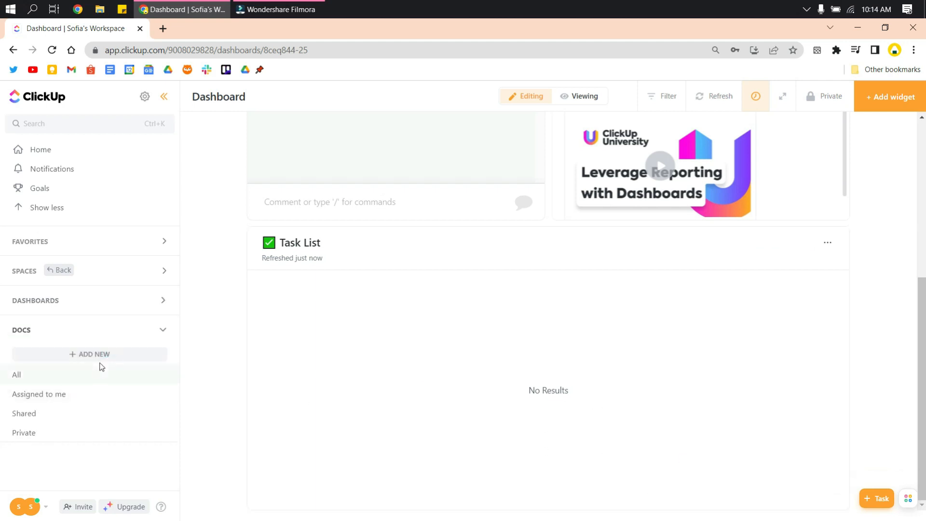
pyautogui.click(106, 355)
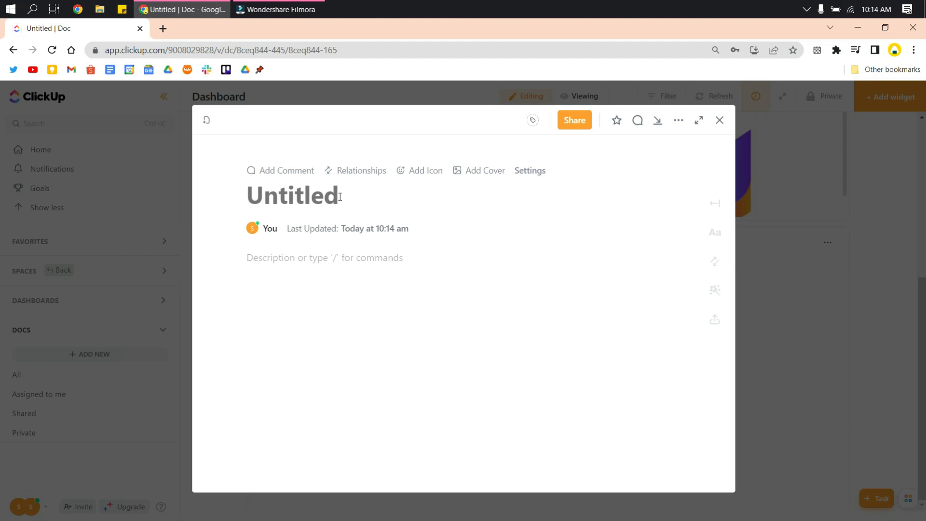
pyautogui.write('Co')
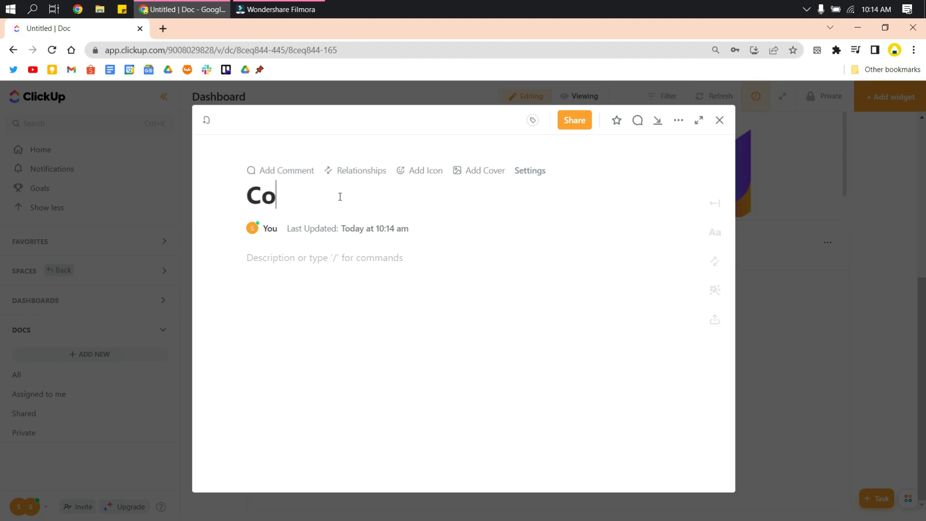
pyautogui.write('pywriting')
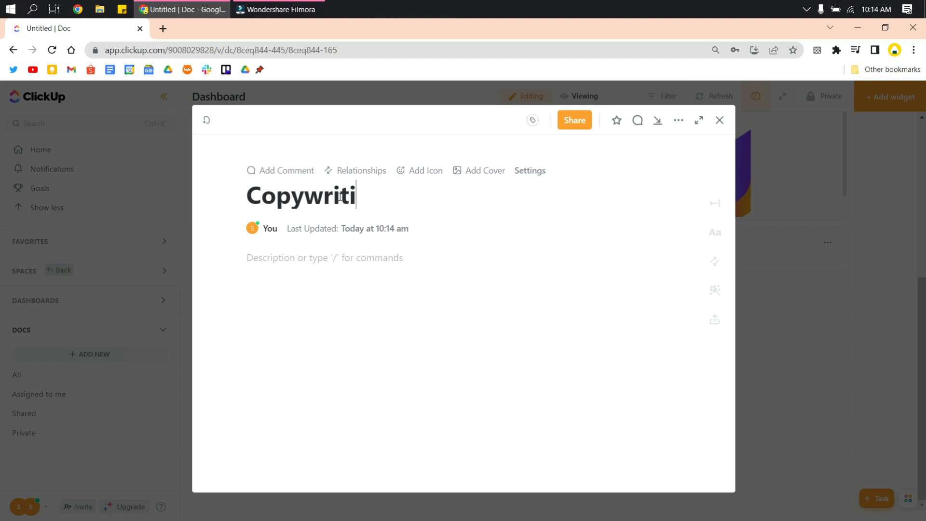
pyautogui.click(379, 308)
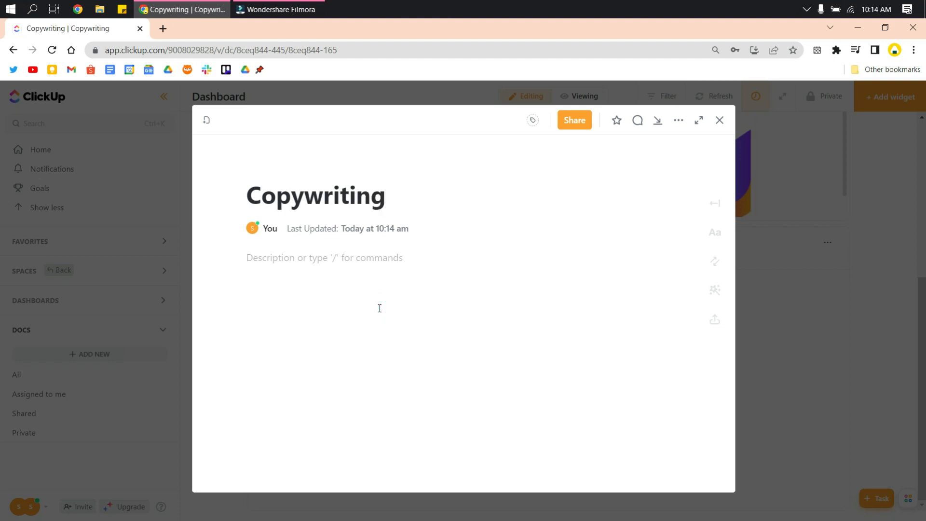
# Step: Write "Type and edit here" in the doc body, glance at the templates panel, and close the doc
pyautogui.write('Typ')
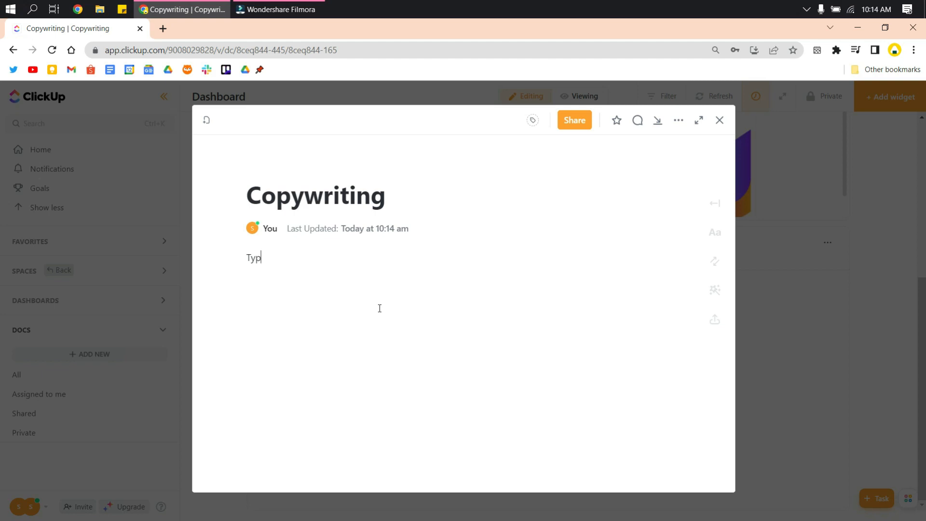
pyautogui.write('e and edit here')
pyautogui.click(715, 289)
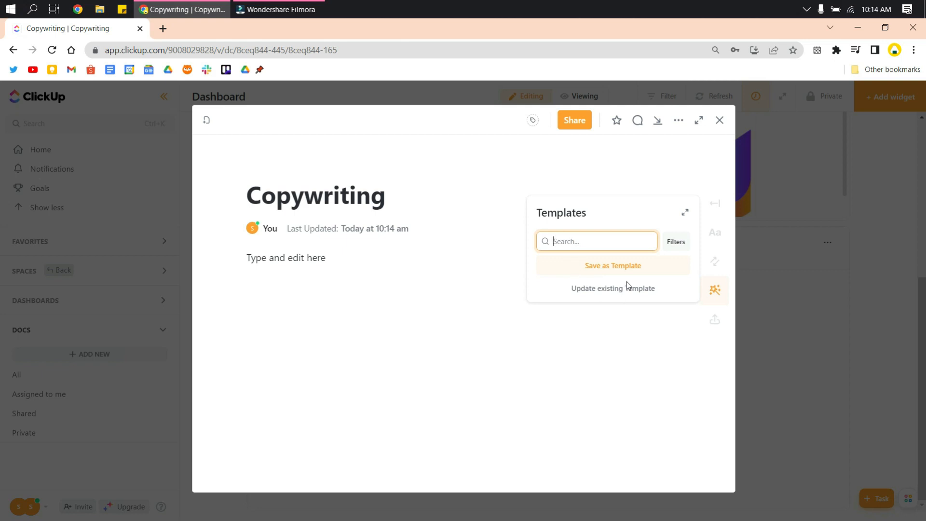
pyautogui.click(719, 119)
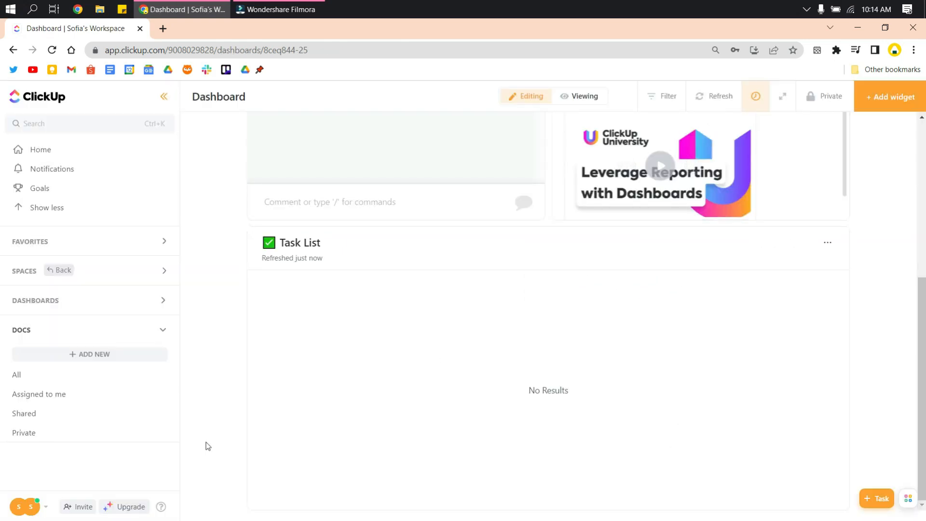